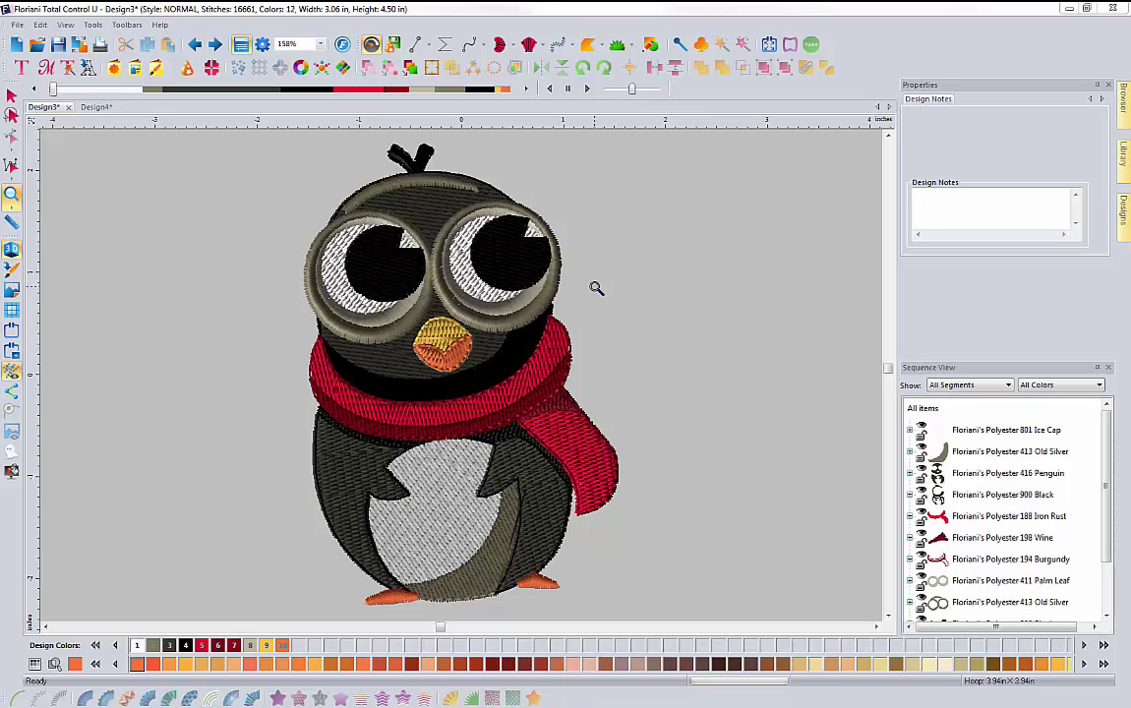
Browse the November2009 library thumbnails for the cutepenguin designs, then return to the Select arrow tool
click(1123, 153)
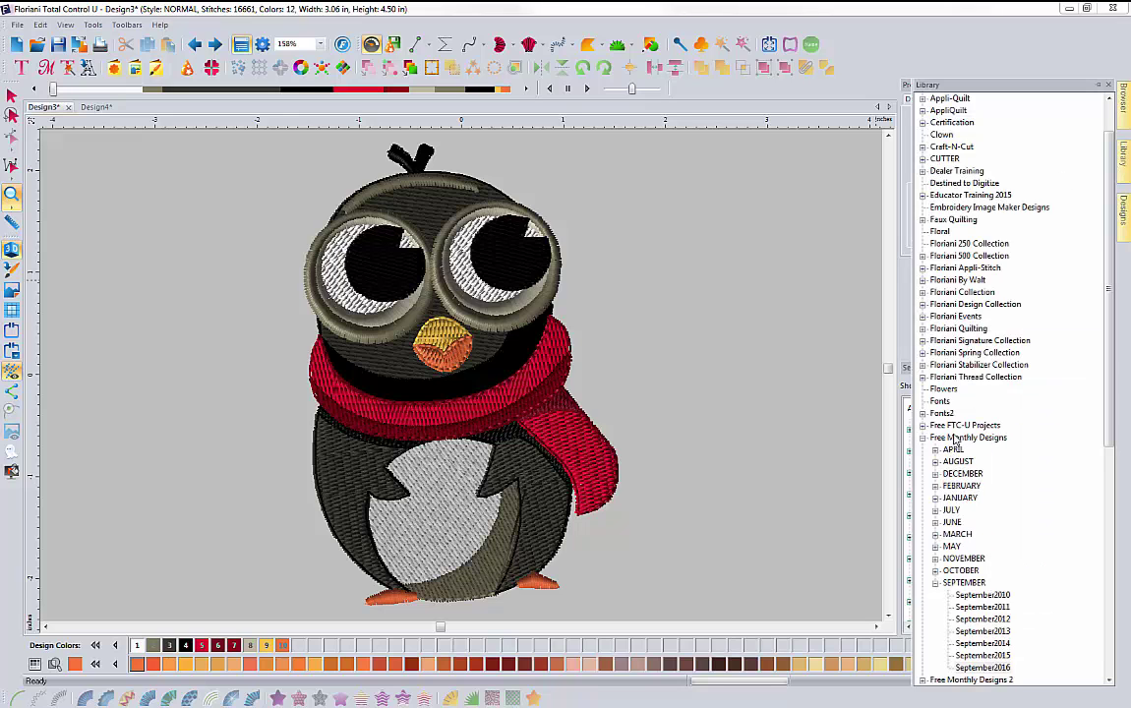
click(936, 558)
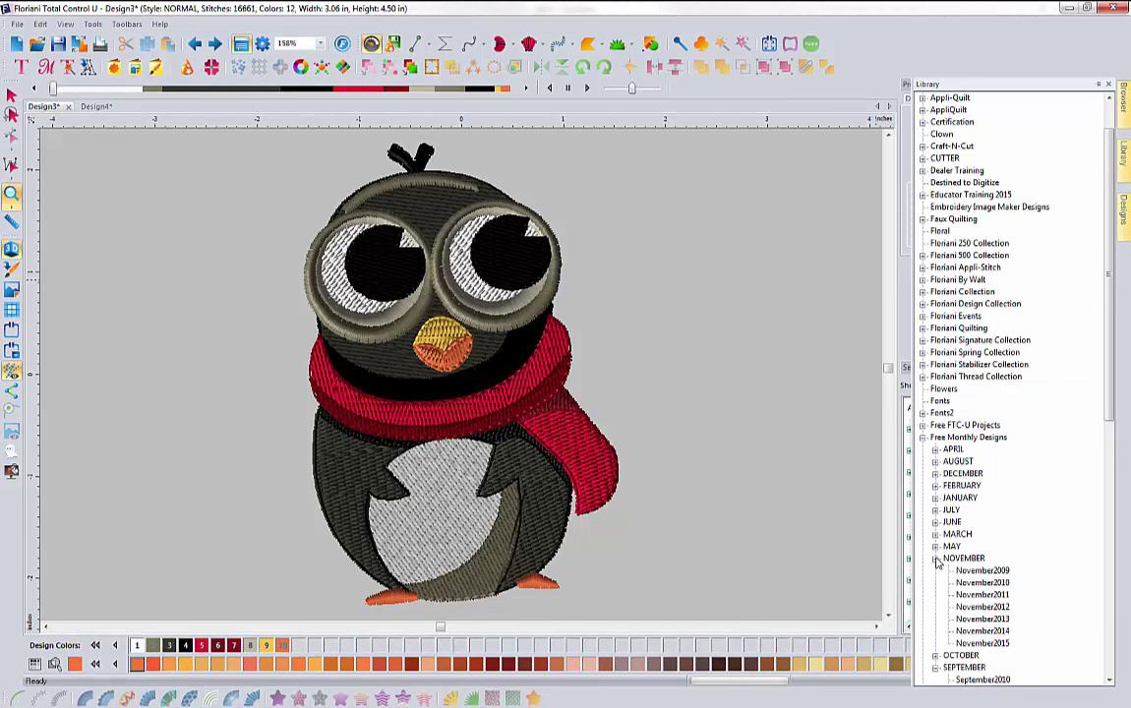
click(976, 570)
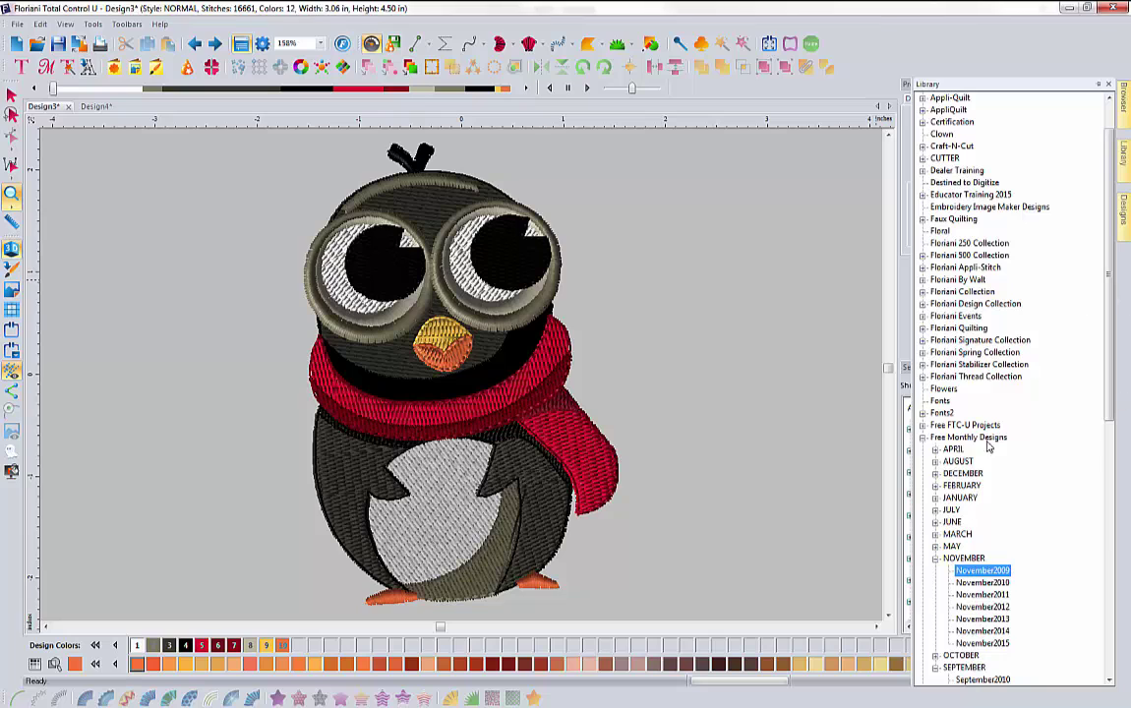
click(1125, 247)
drag(1110, 234, 1113, 404)
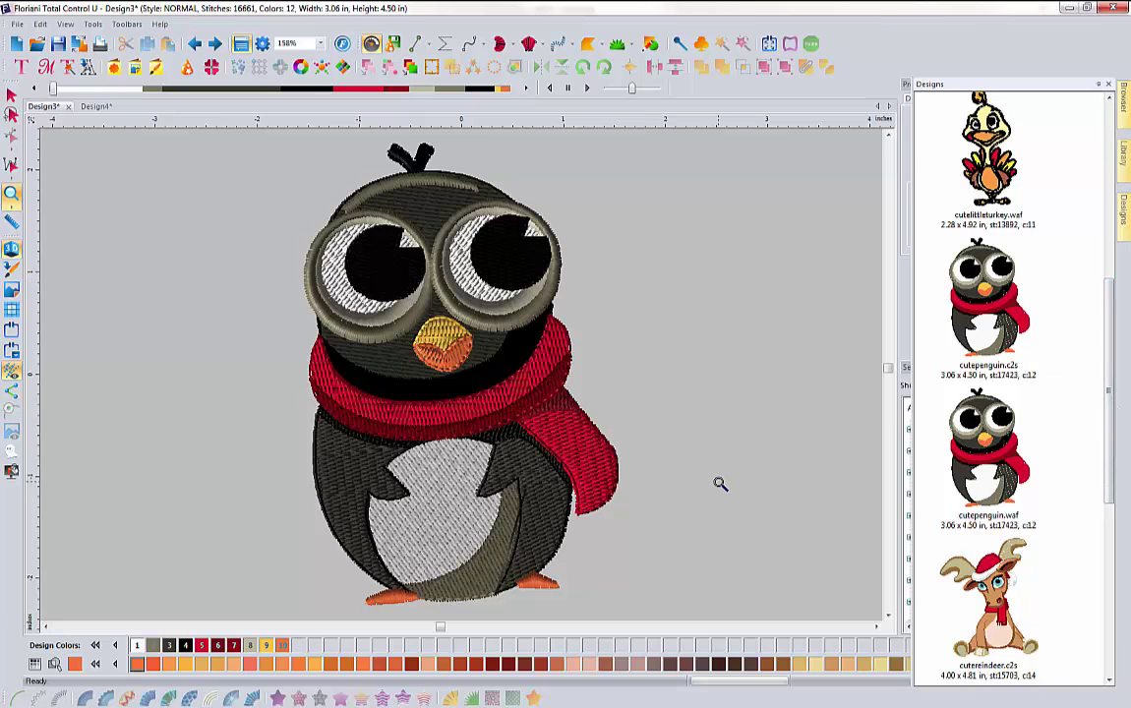
click(11, 93)
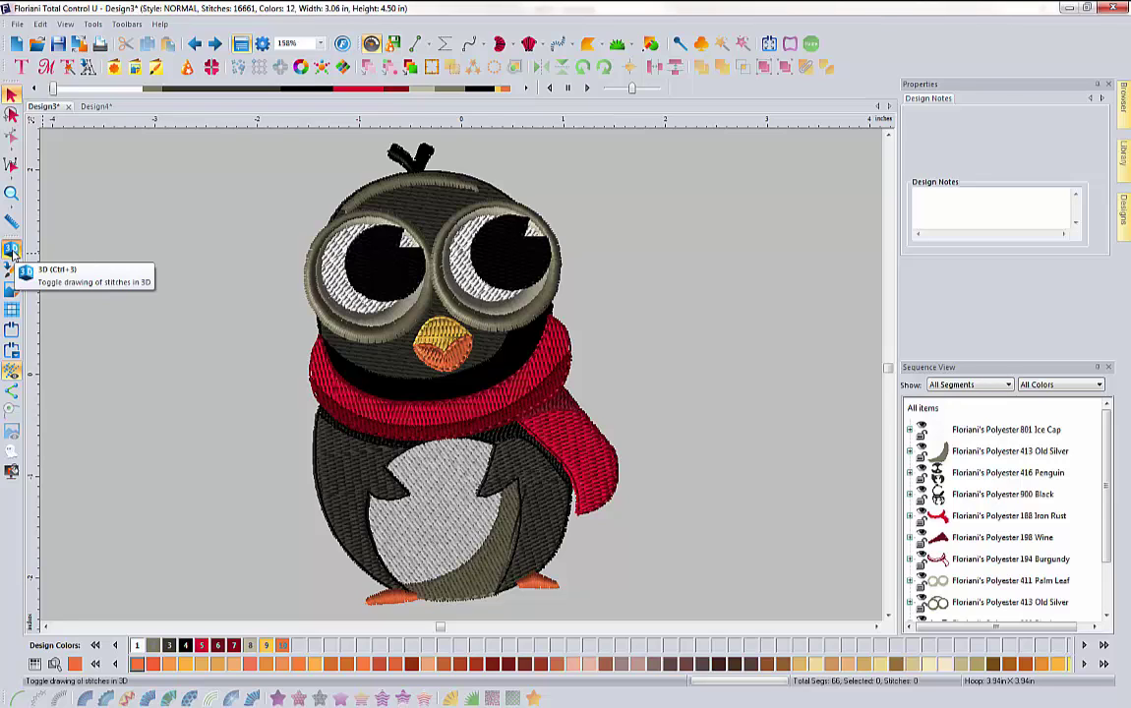
Turn 3D off for flat penguin stitches and zoom in on the scarf and body stitching
click(12, 250)
click(12, 251)
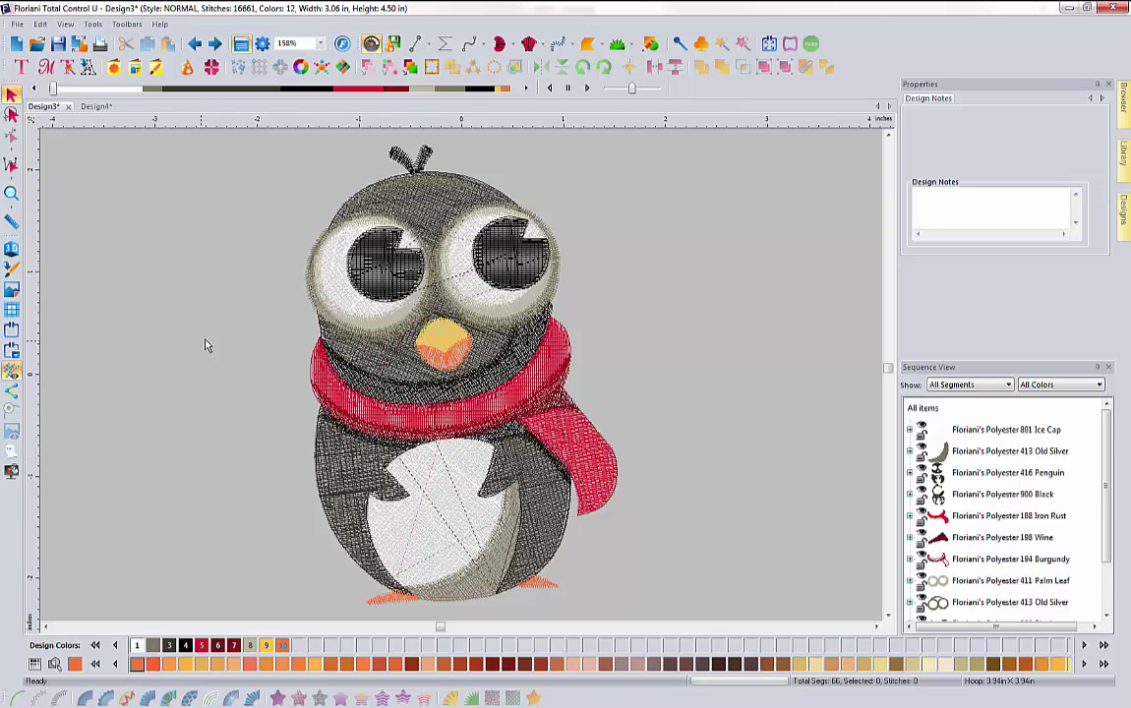
click(12, 195)
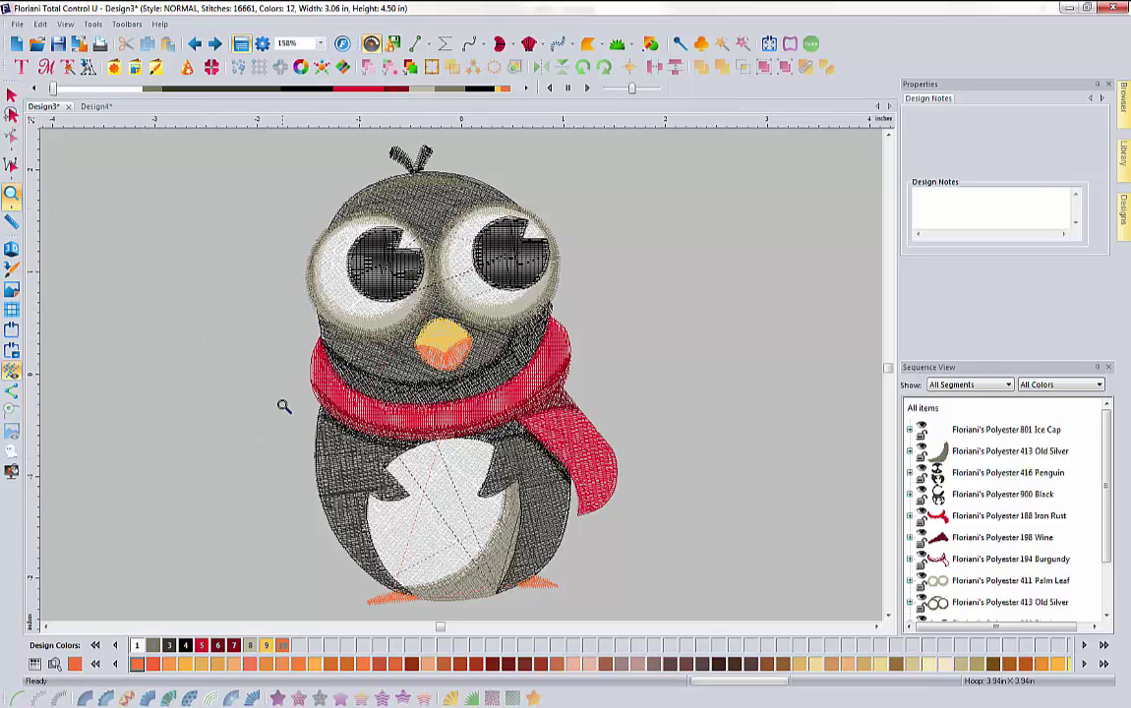
drag(282, 374, 403, 516)
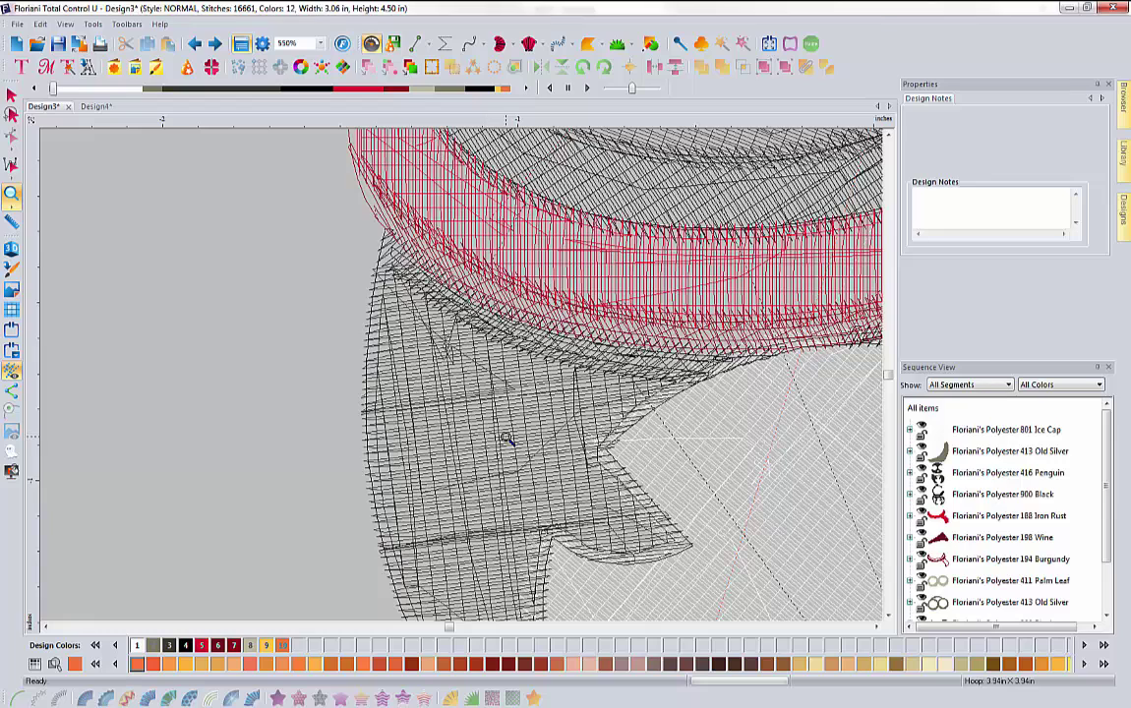
Start Save2Sew with Knit-Tshirt - I Digitized as the fabric and New style settings ticked
click(392, 45)
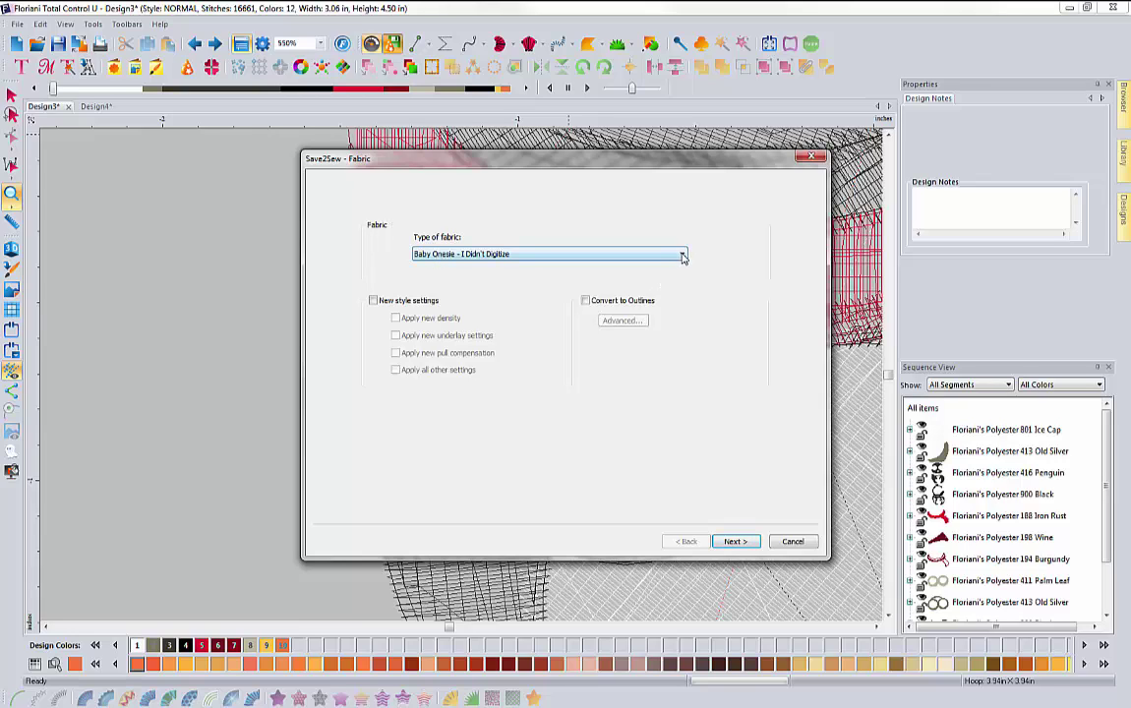
click(684, 257)
scroll(531, 393, down, 6)
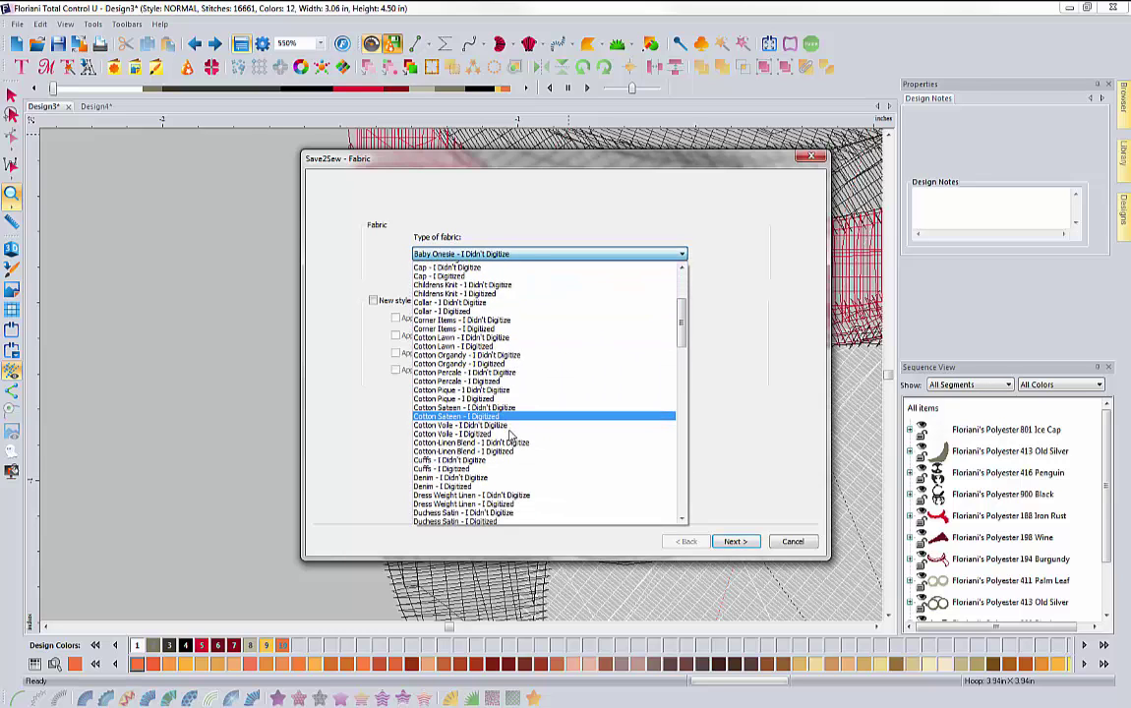
scroll(510, 435, down, 9)
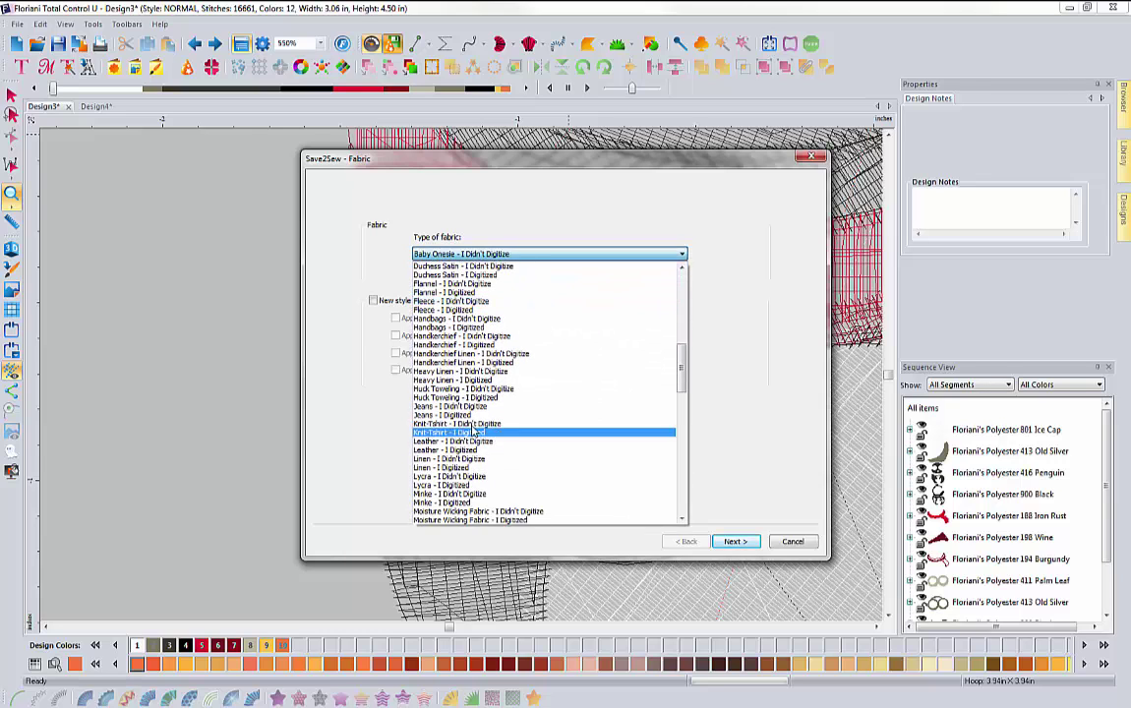
click(455, 432)
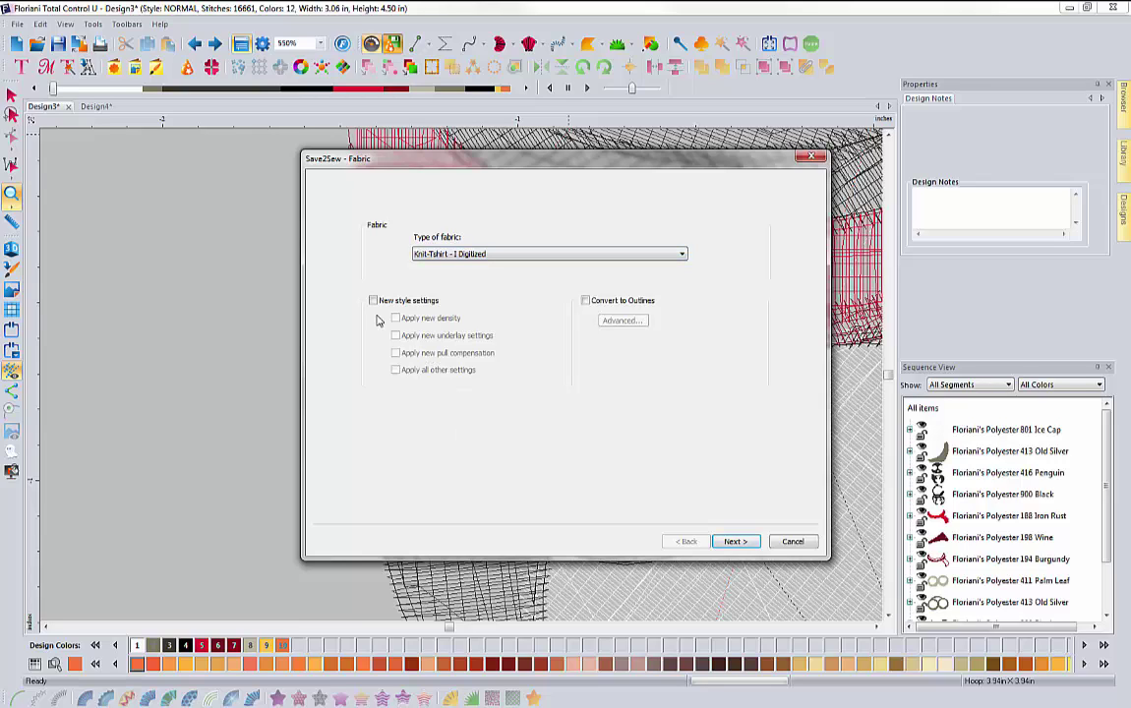
click(373, 302)
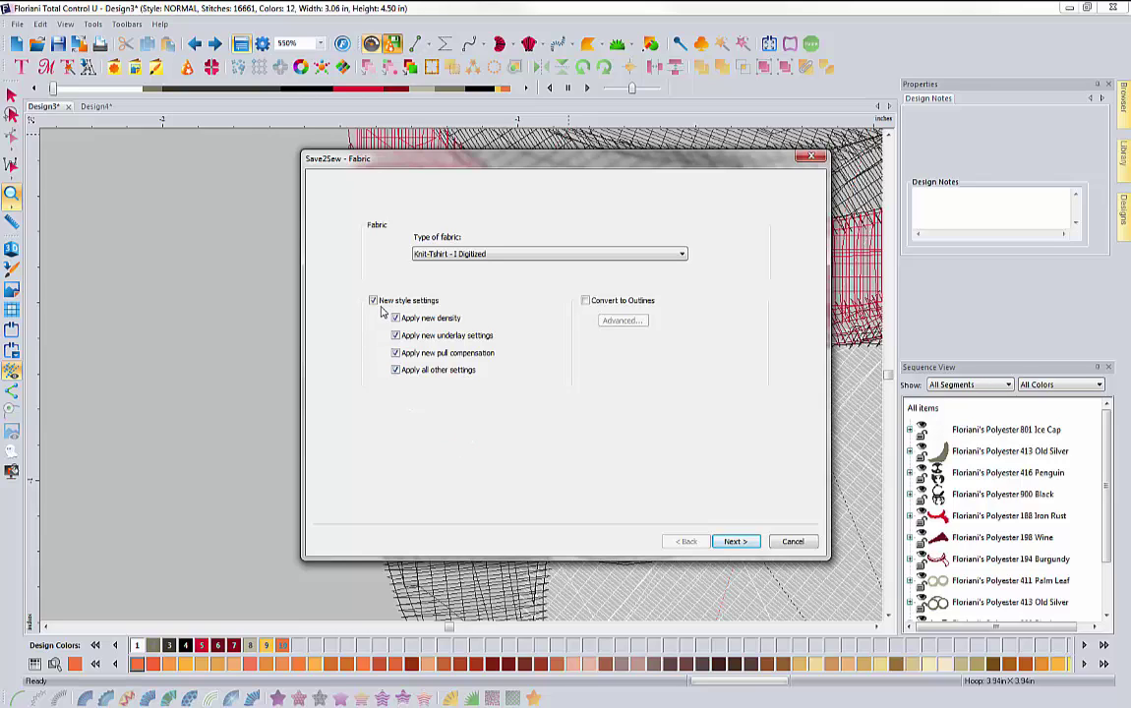
Drag the Save2Sew - Fabric window to the right to reveal more penguin stitching
drag(470, 161, 724, 160)
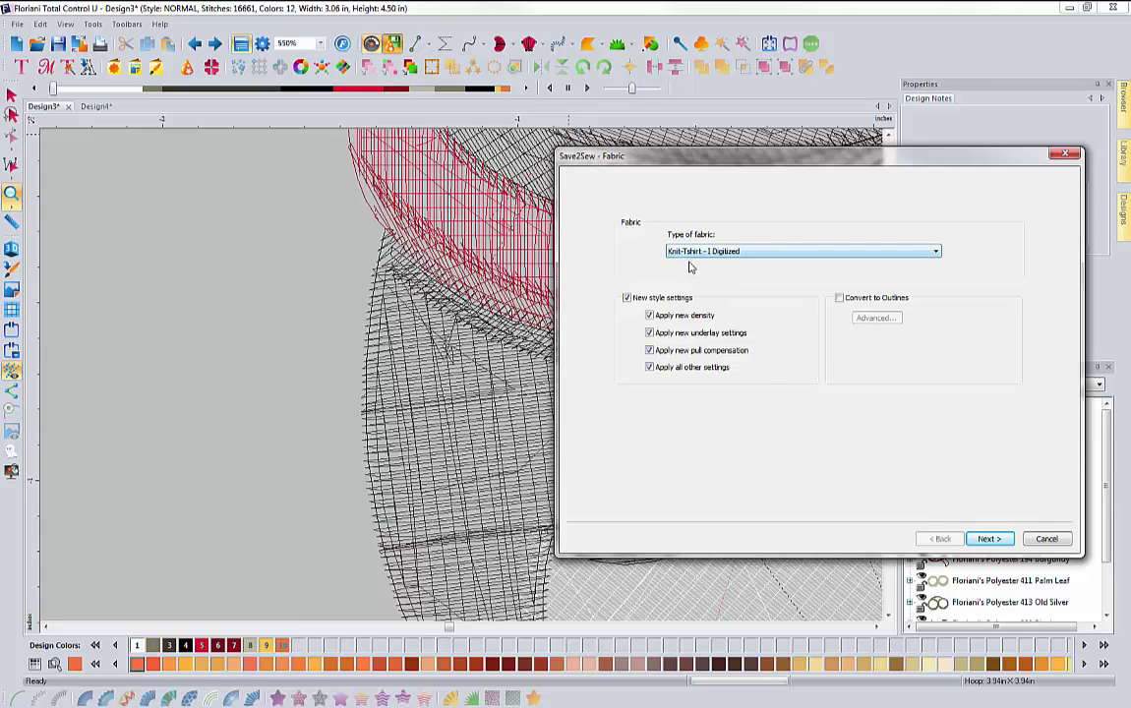
click(986, 541)
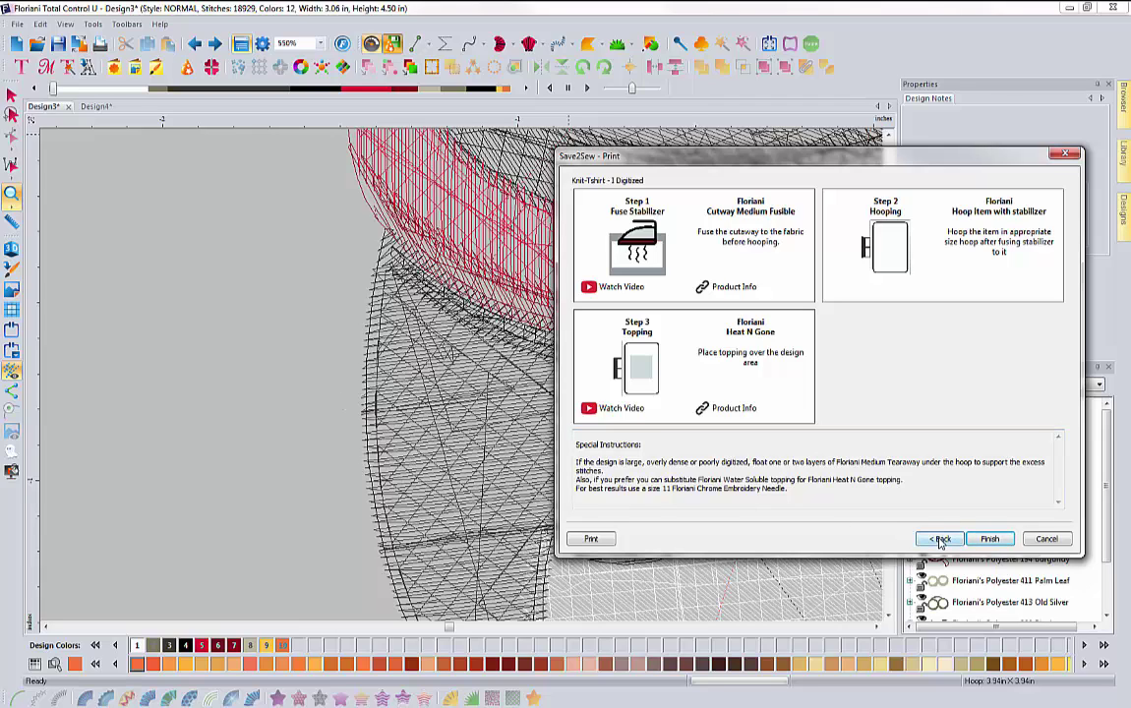
click(941, 540)
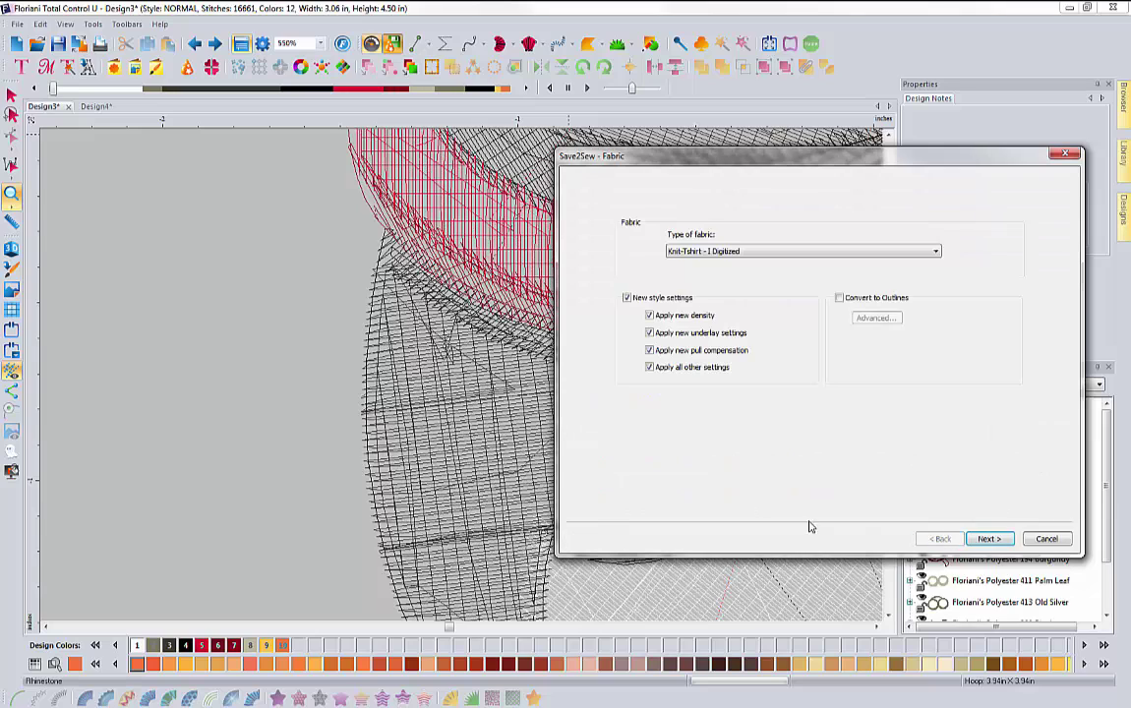
click(996, 543)
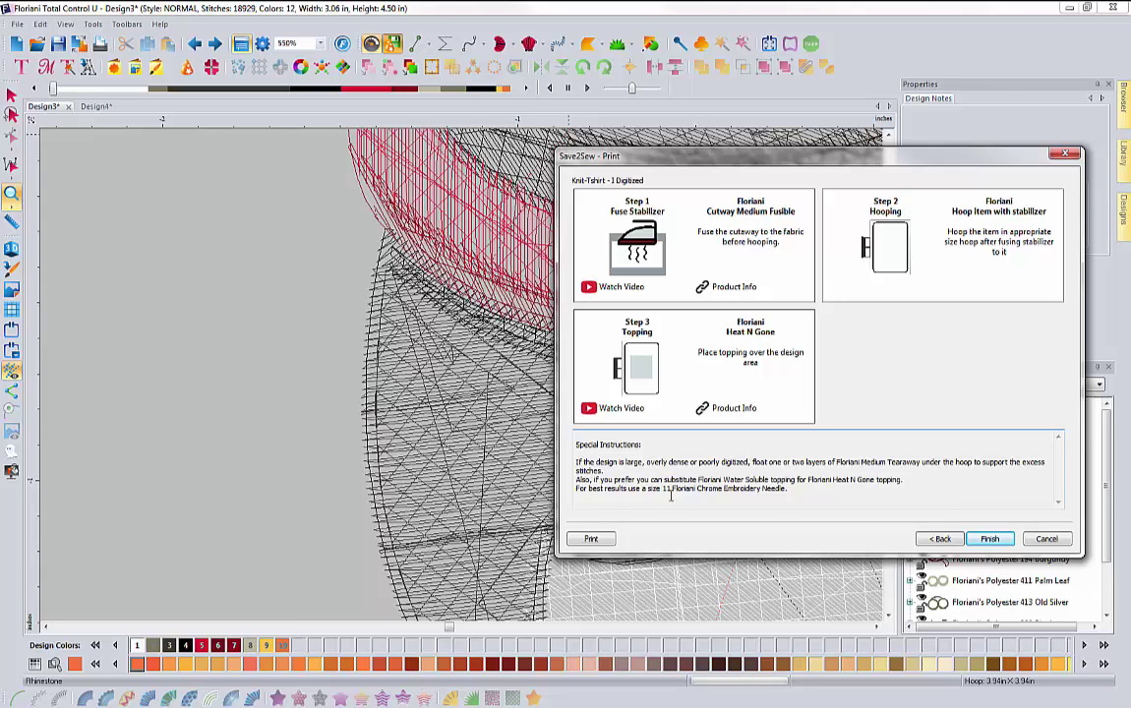
Switch the fabric to Leather - I Digitized, review its Perfect Stick Cutaway and size 11 needle advice, then cancel
click(943, 539)
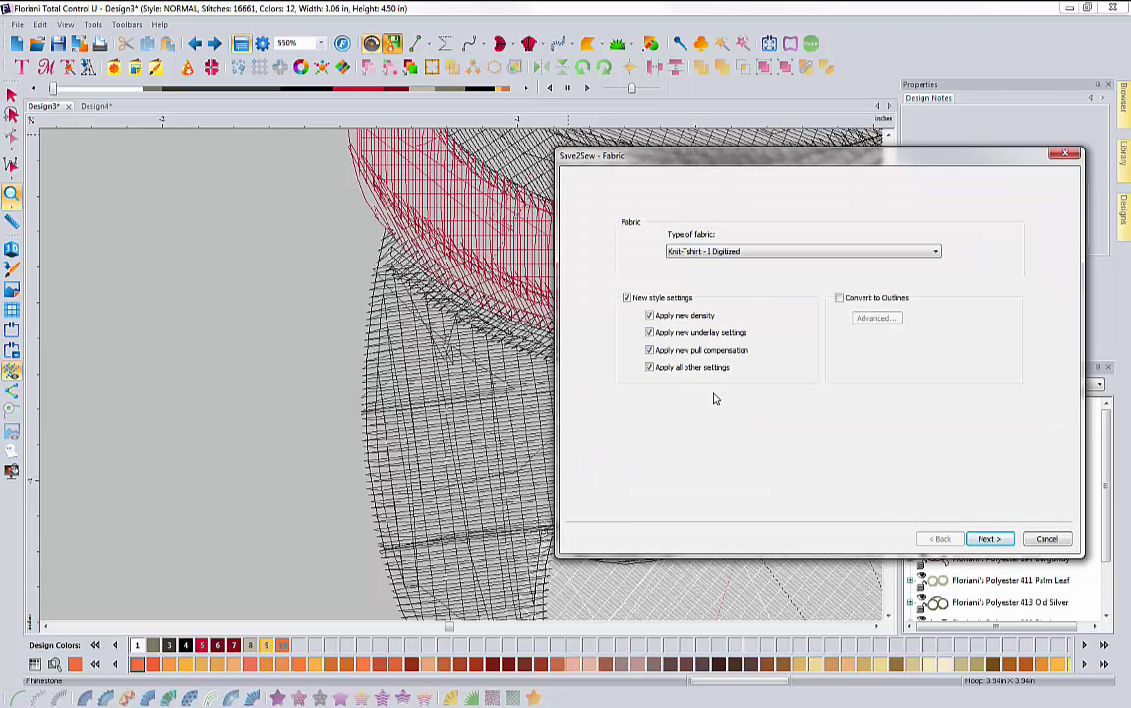
click(935, 251)
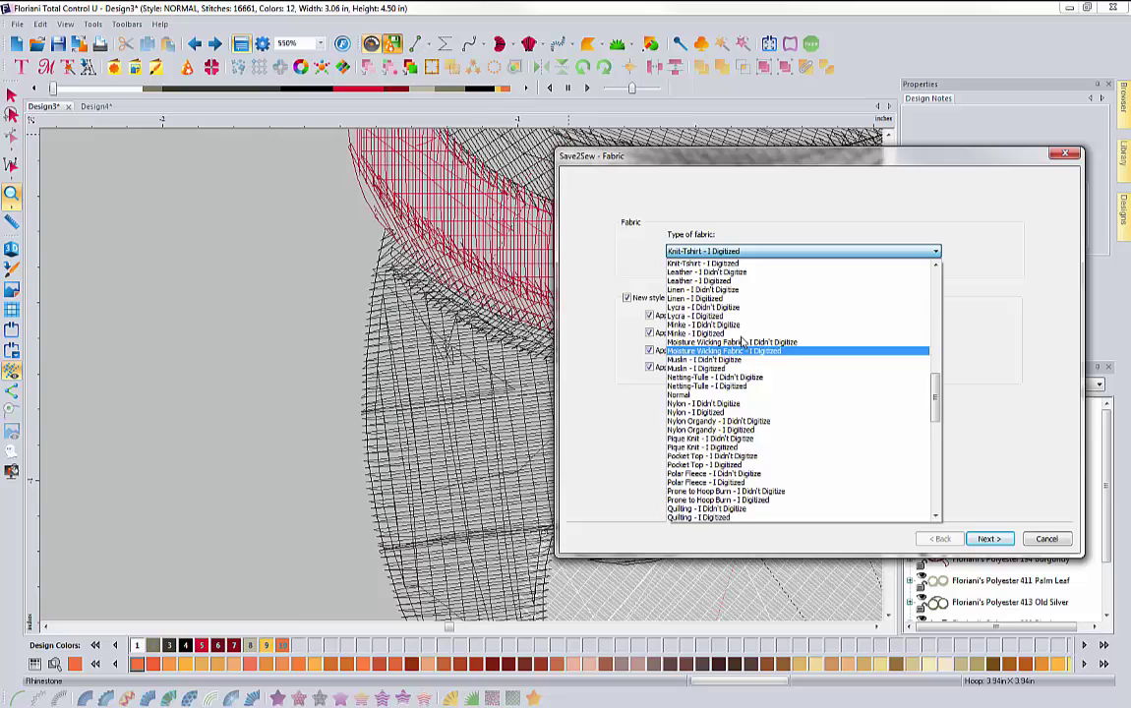
click(724, 282)
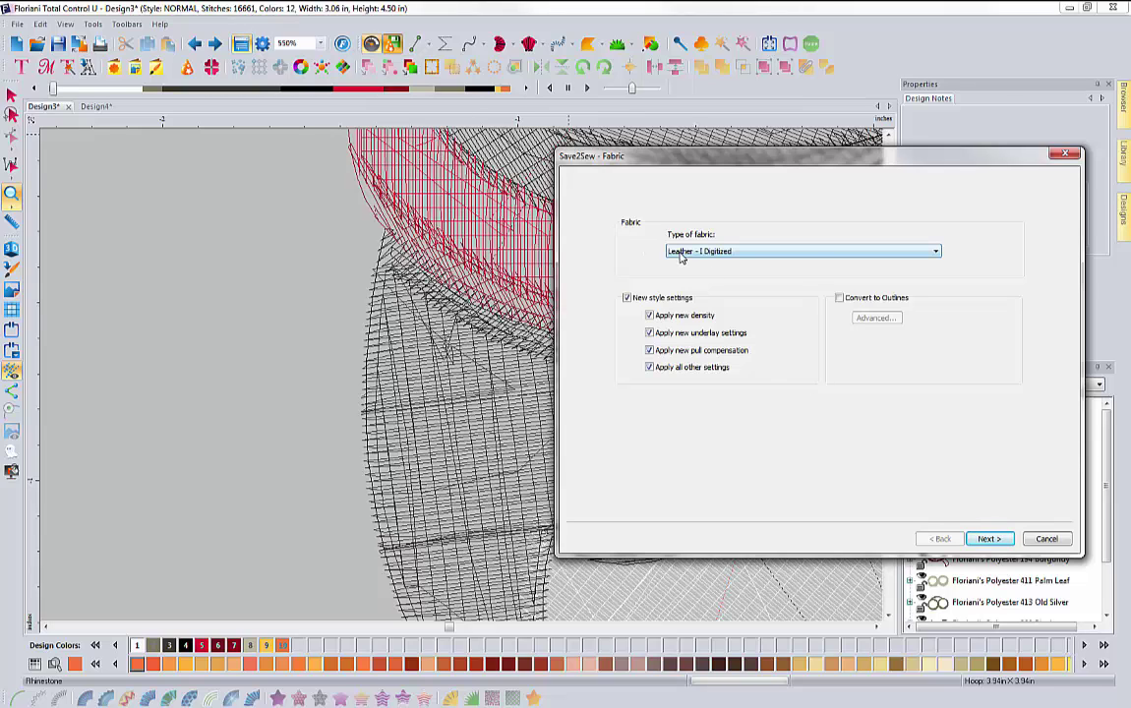
click(989, 540)
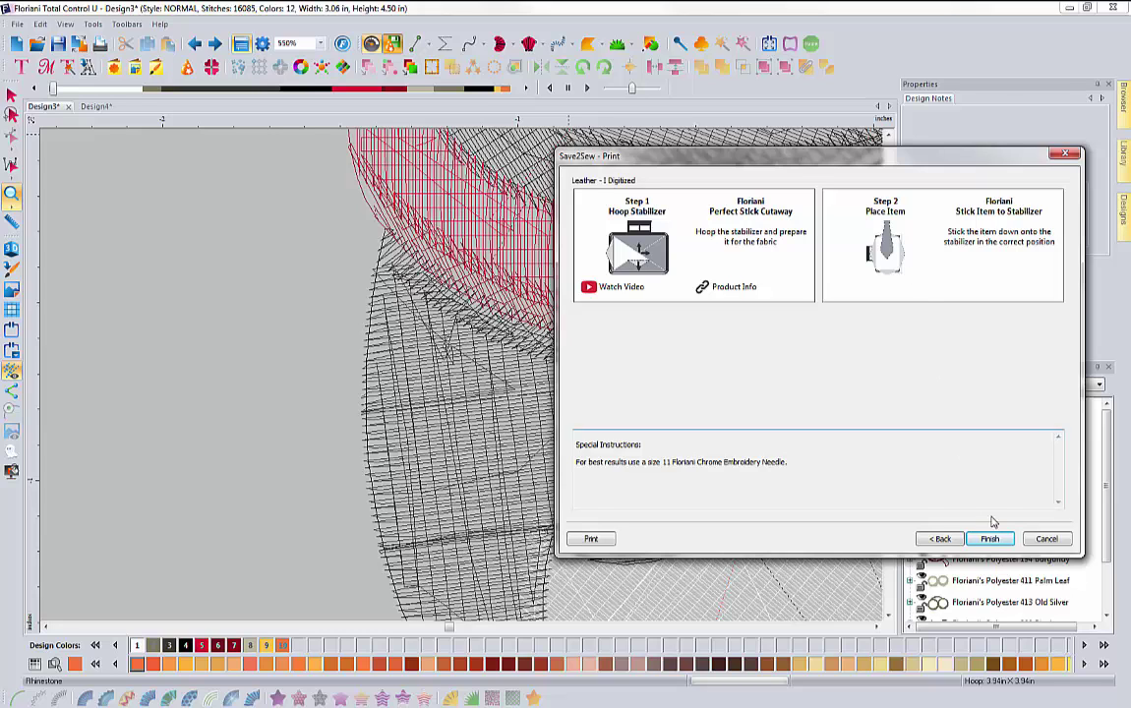
click(1046, 539)
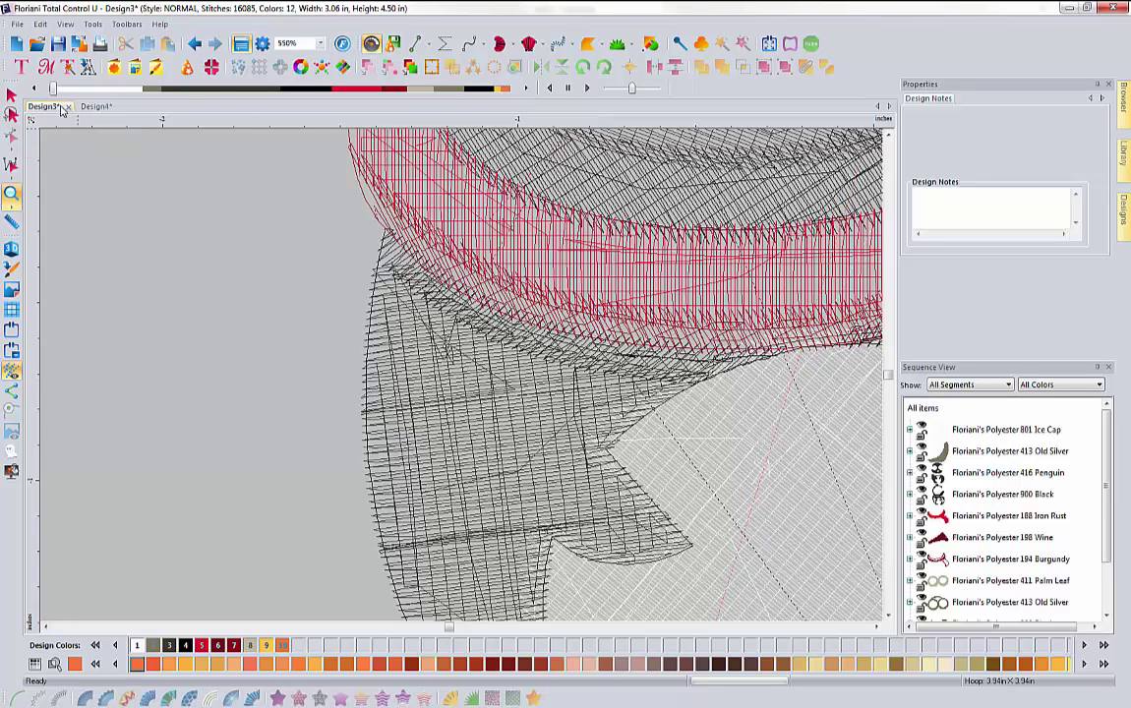
Rerun Save2Sew on the penguin with Knit-Tshirt - I Digitized and new style settings to see Cutaway Medium Fusible
click(392, 43)
click(462, 254)
scroll(462, 451, down, 10)
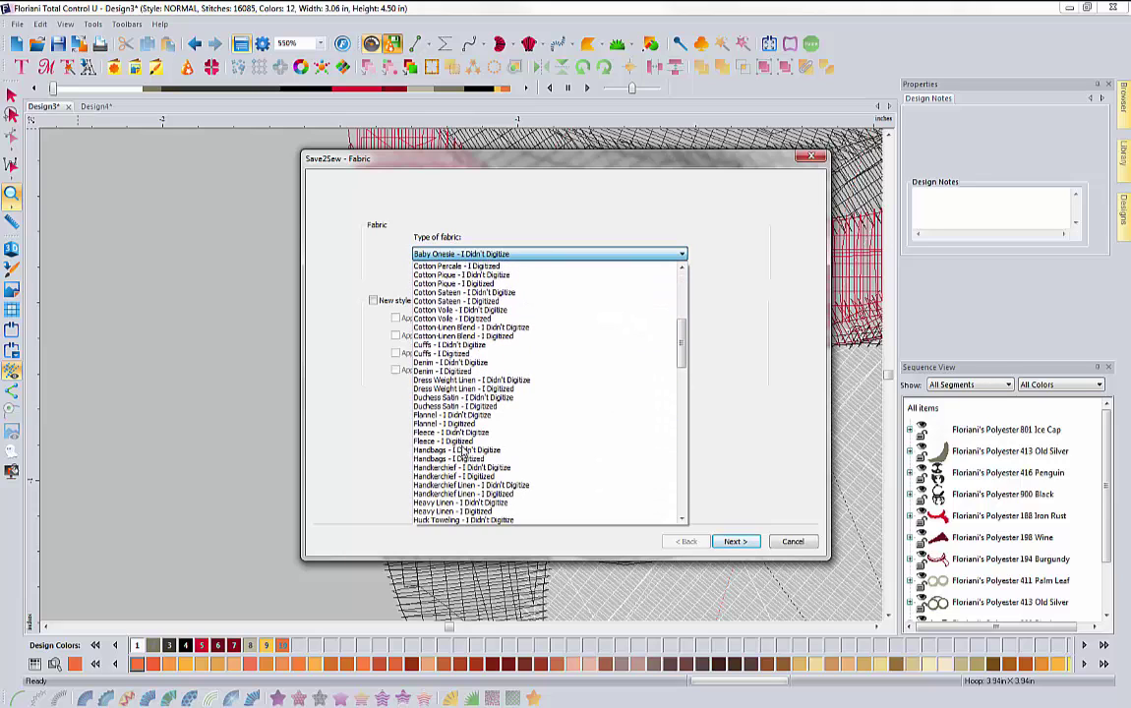
scroll(463, 450, down, 4)
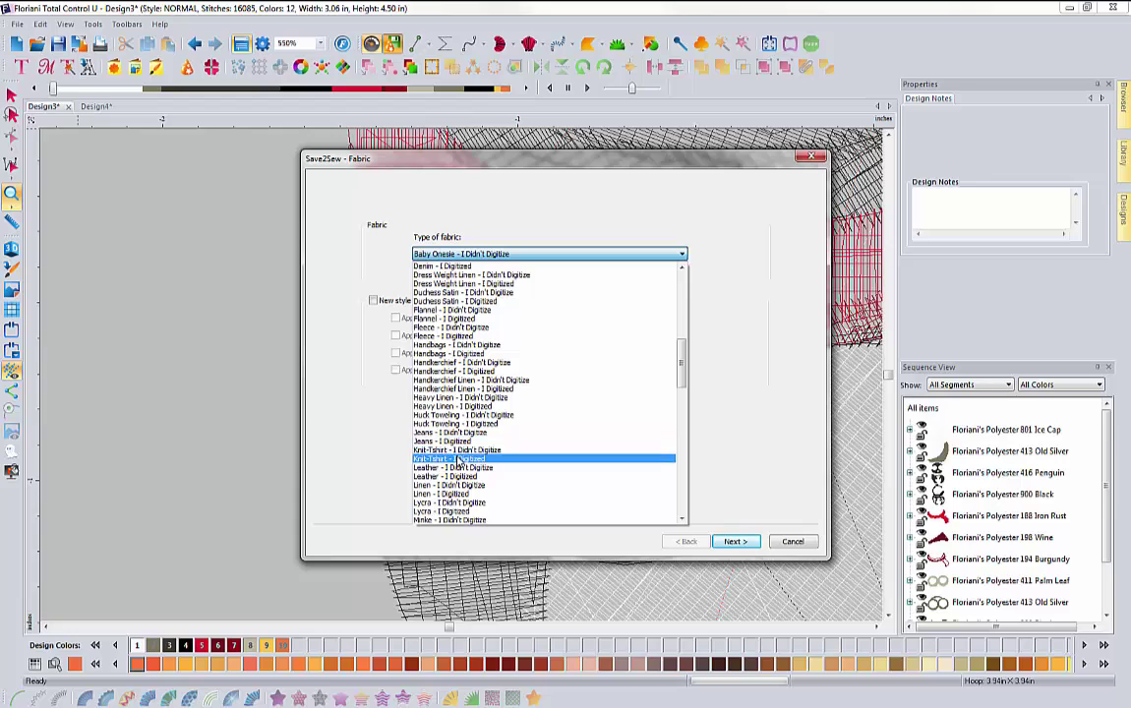
click(463, 457)
click(374, 300)
click(740, 541)
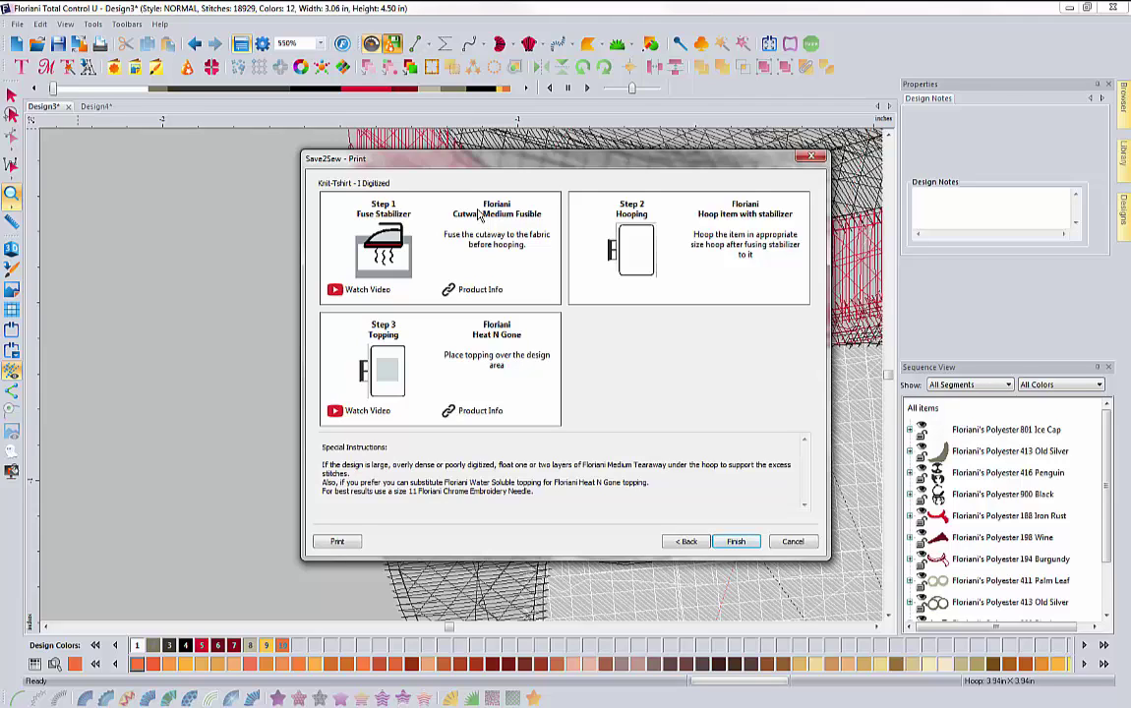
Close the Save2Sew recommendations, switch to the Design4 leaf tab and show it in realistic 3D
click(793, 542)
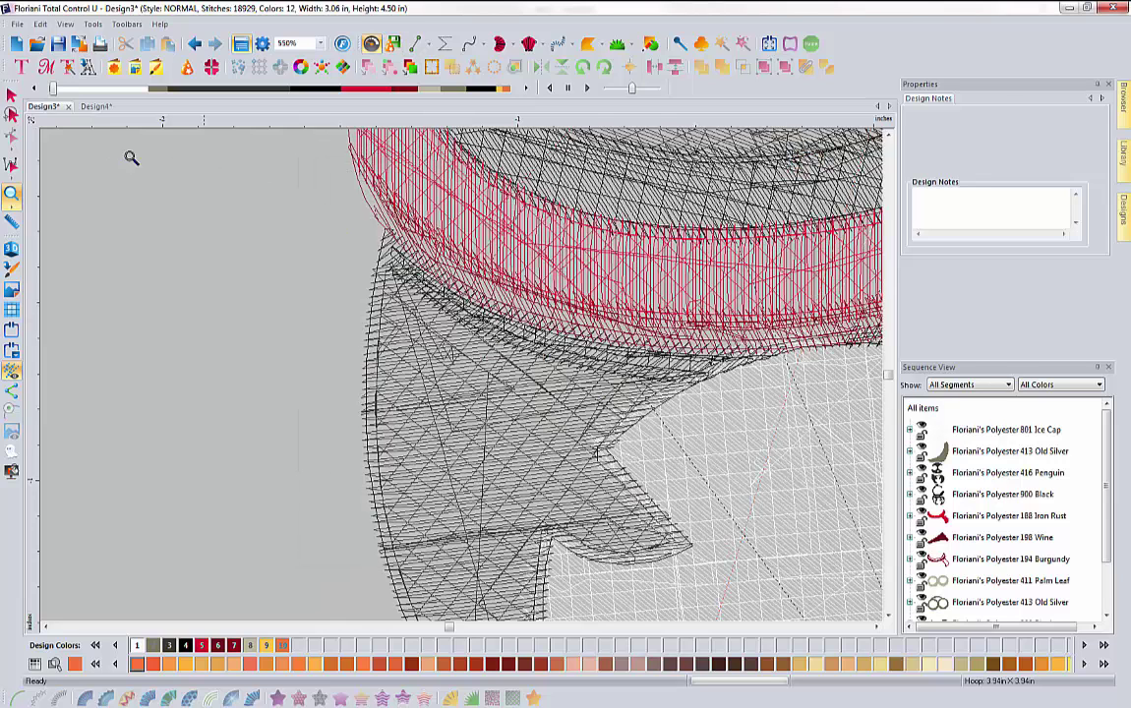
click(91, 106)
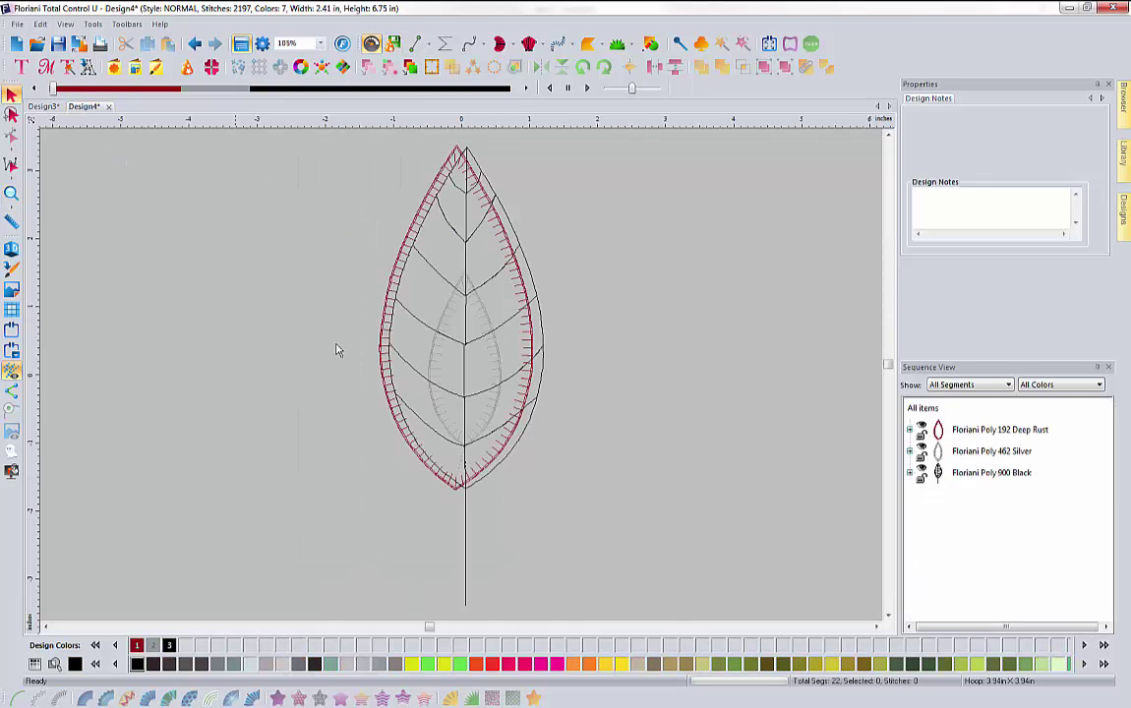
click(12, 249)
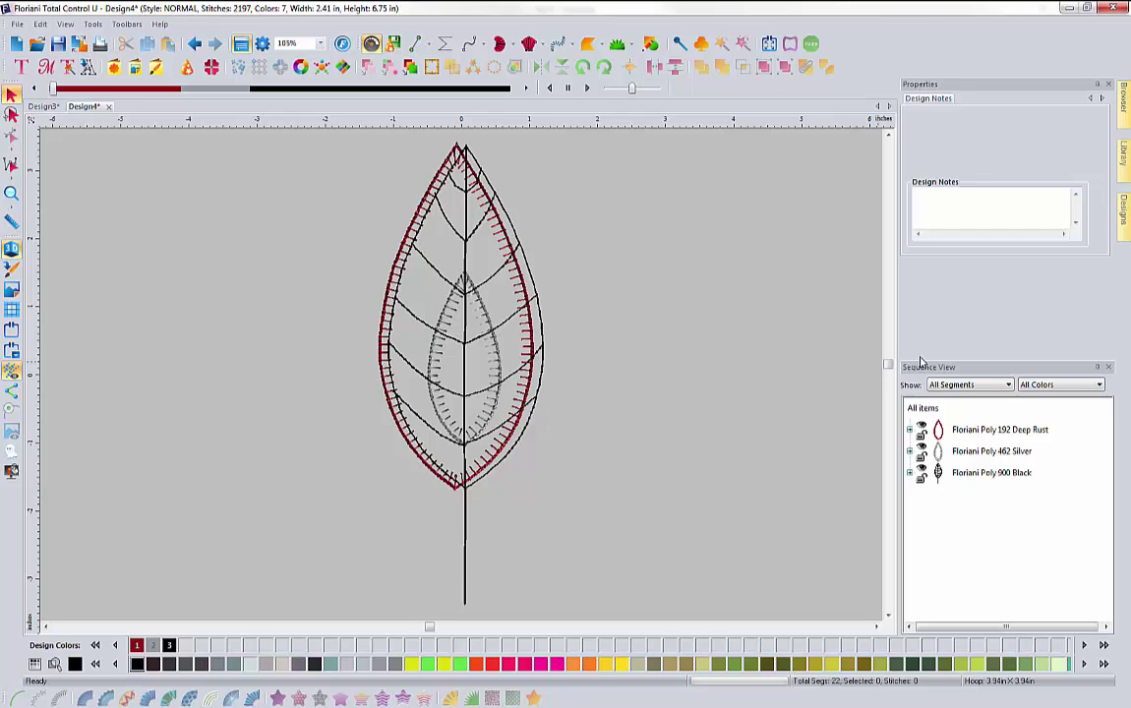
Collapse NOVEMBER in the library and view the leaf designs in the September2016 folder
click(1123, 173)
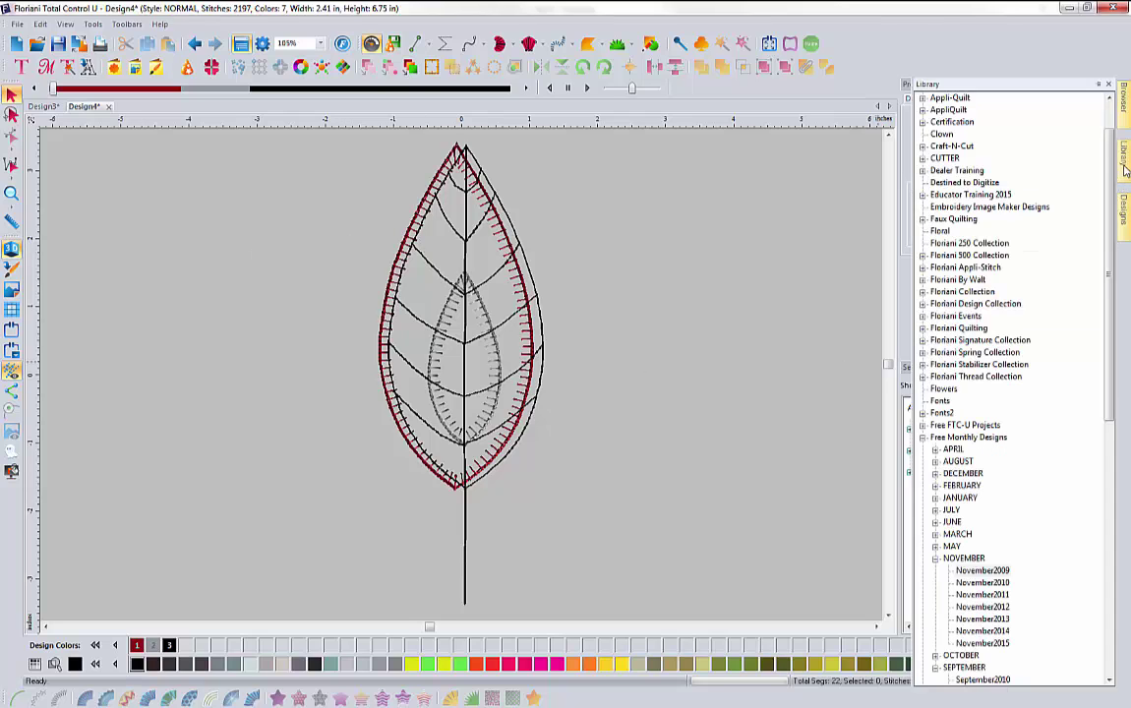
click(936, 558)
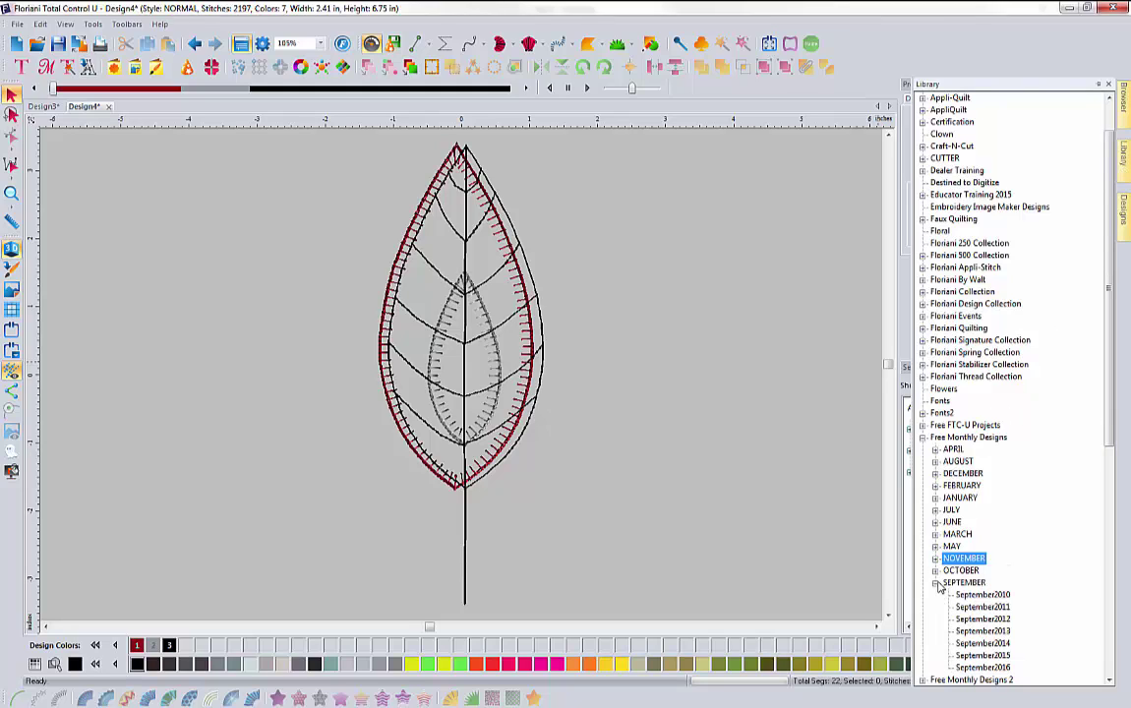
click(987, 668)
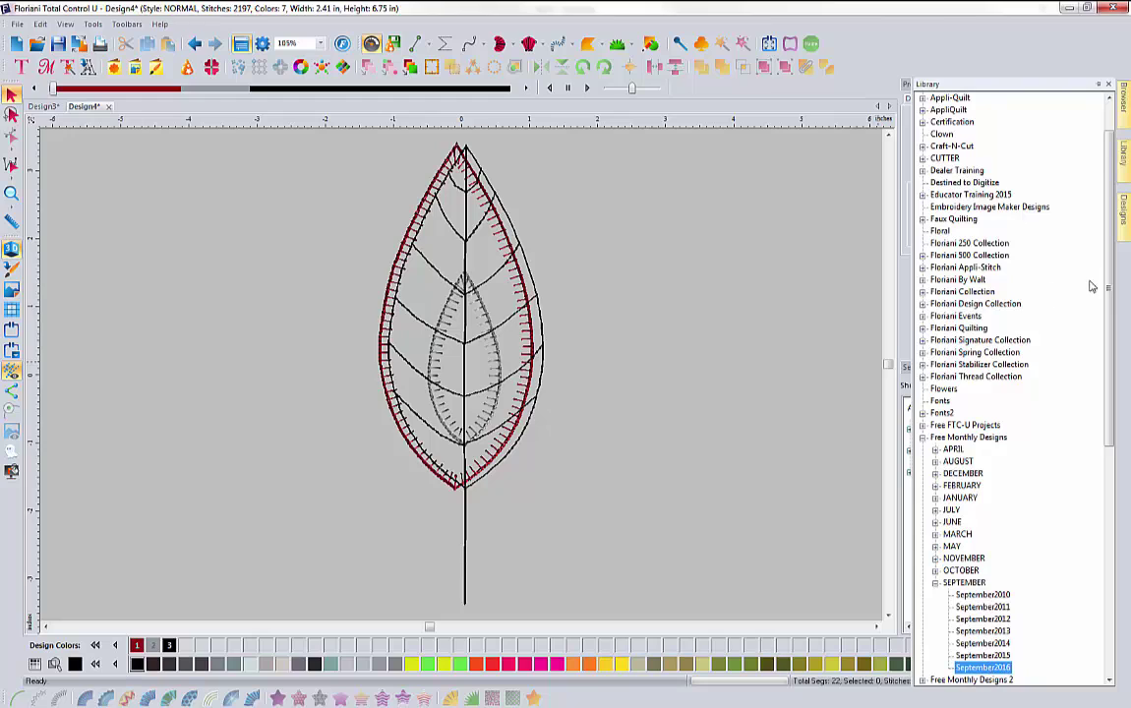
click(1121, 221)
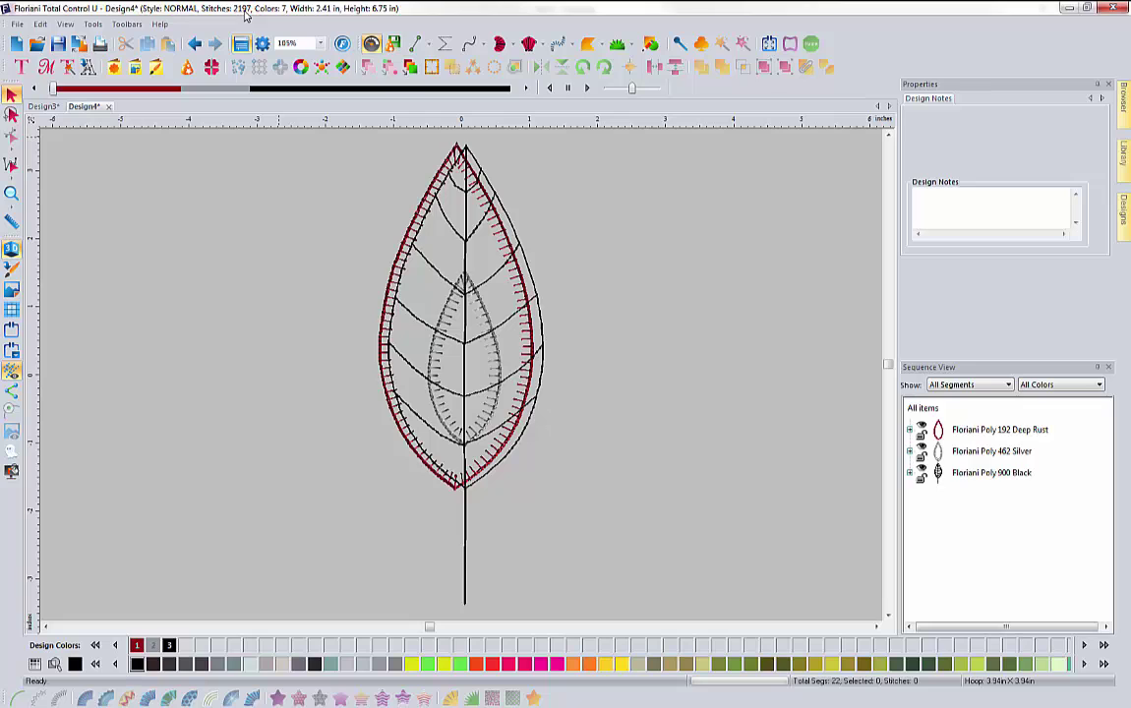
Run Save2Sew on the leaf with Knit-Tshirt - I Digitized and new style settings, getting No Show Mesh Fusible
click(391, 43)
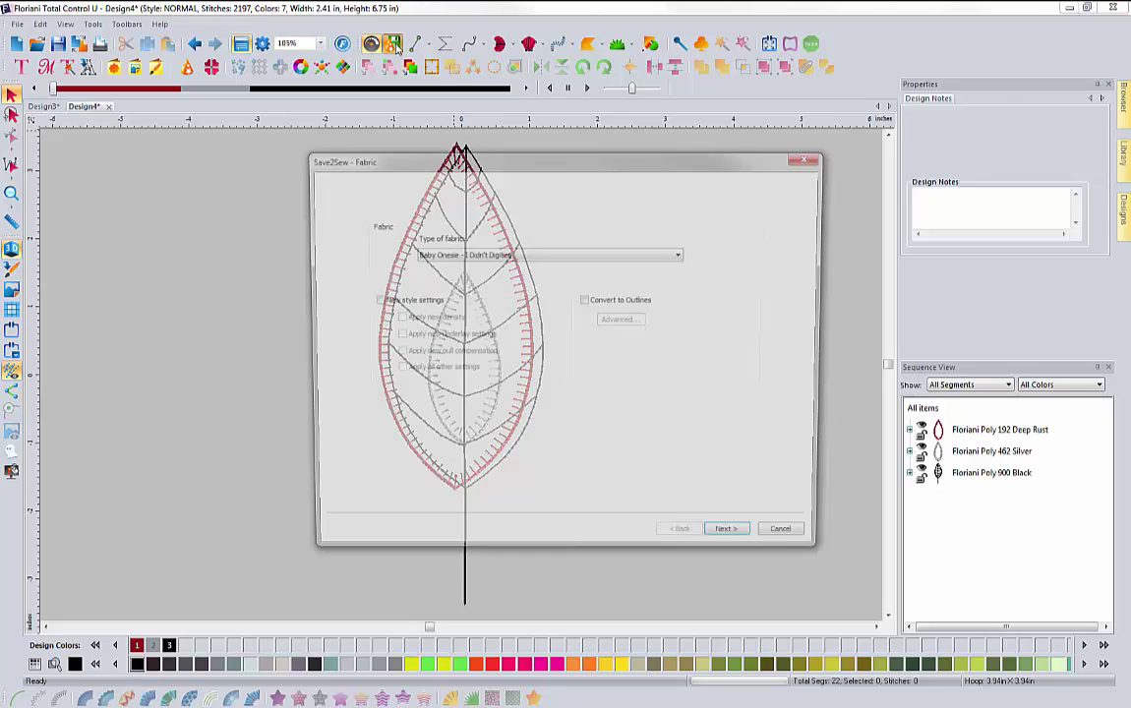
click(538, 254)
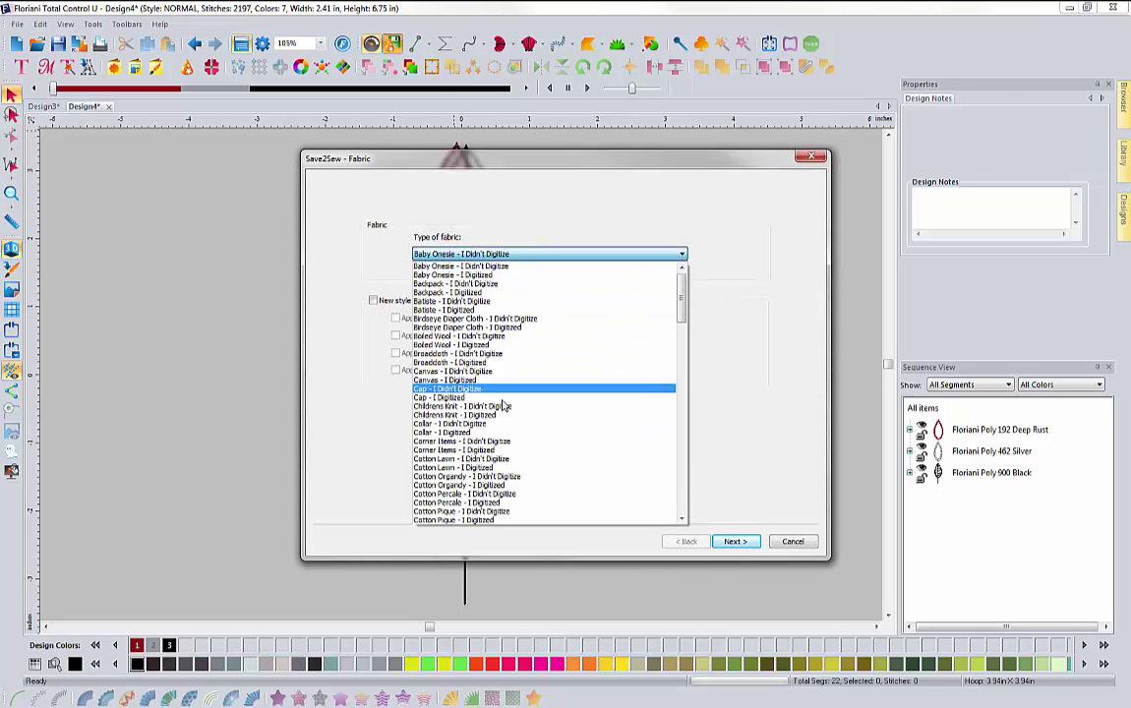
scroll(501, 418, down, 1)
scroll(502, 418, down, 10)
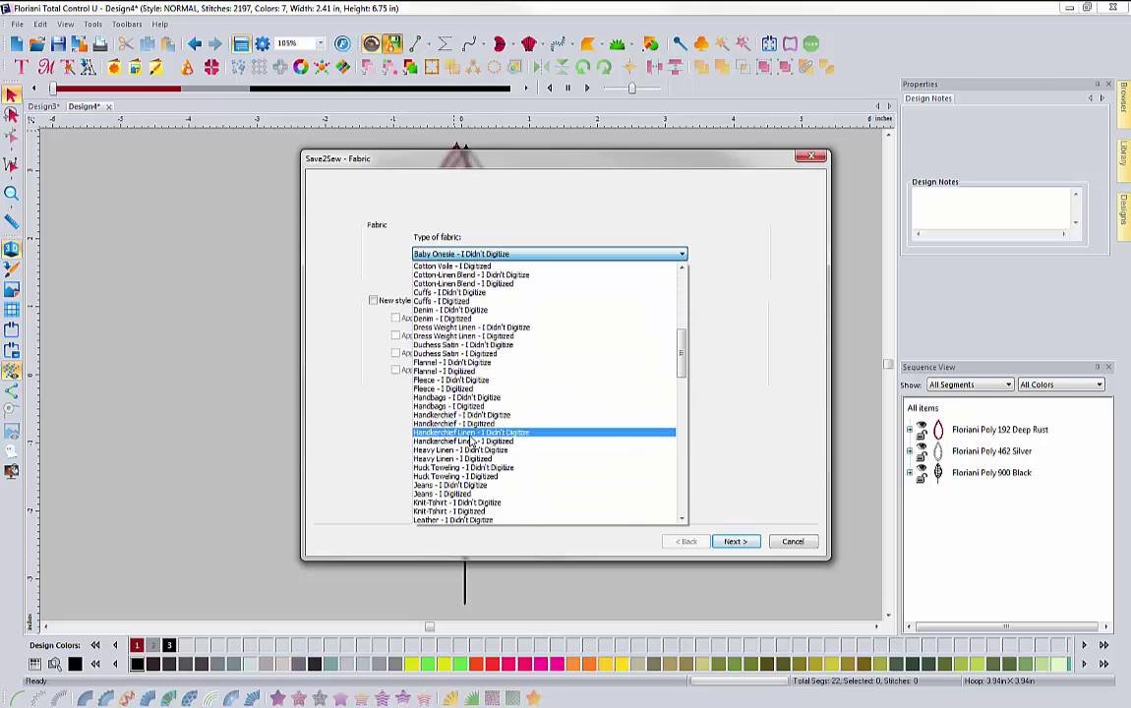
scroll(472, 442, down, 1)
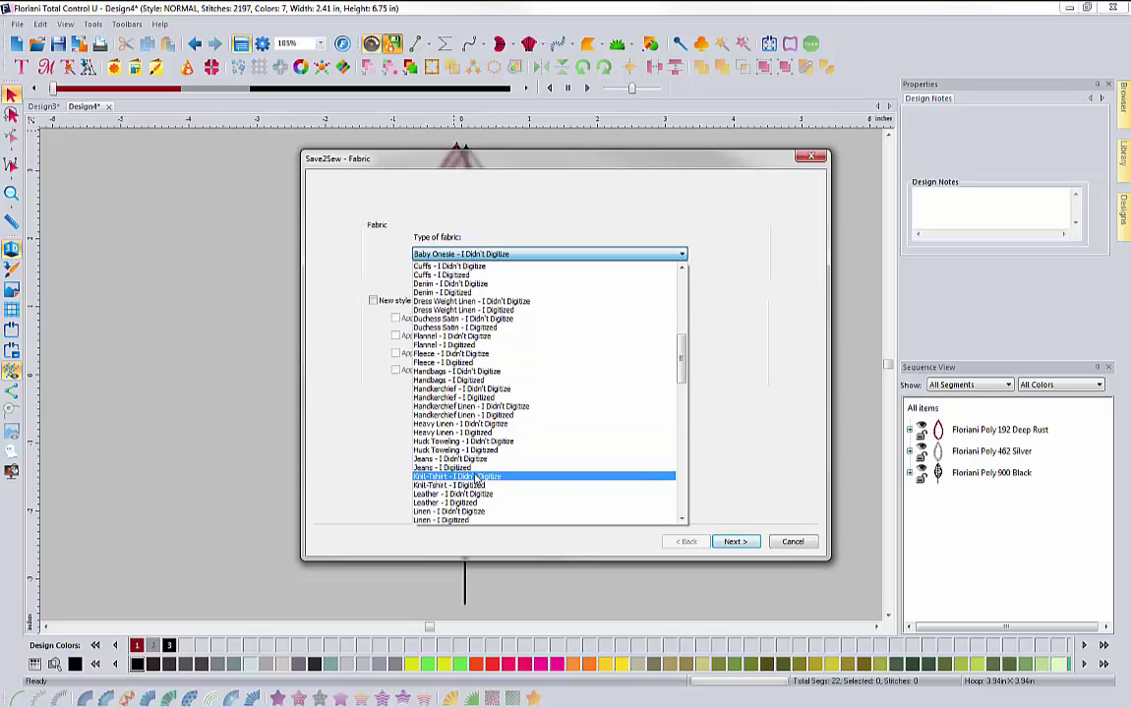
click(473, 486)
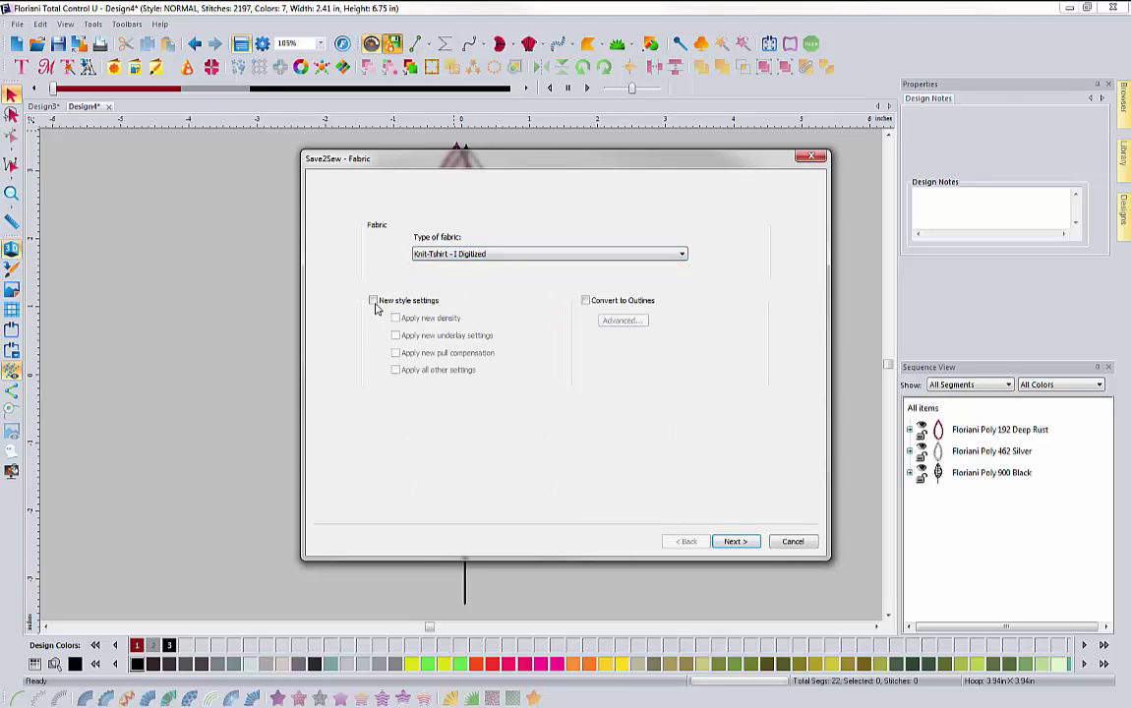
click(374, 301)
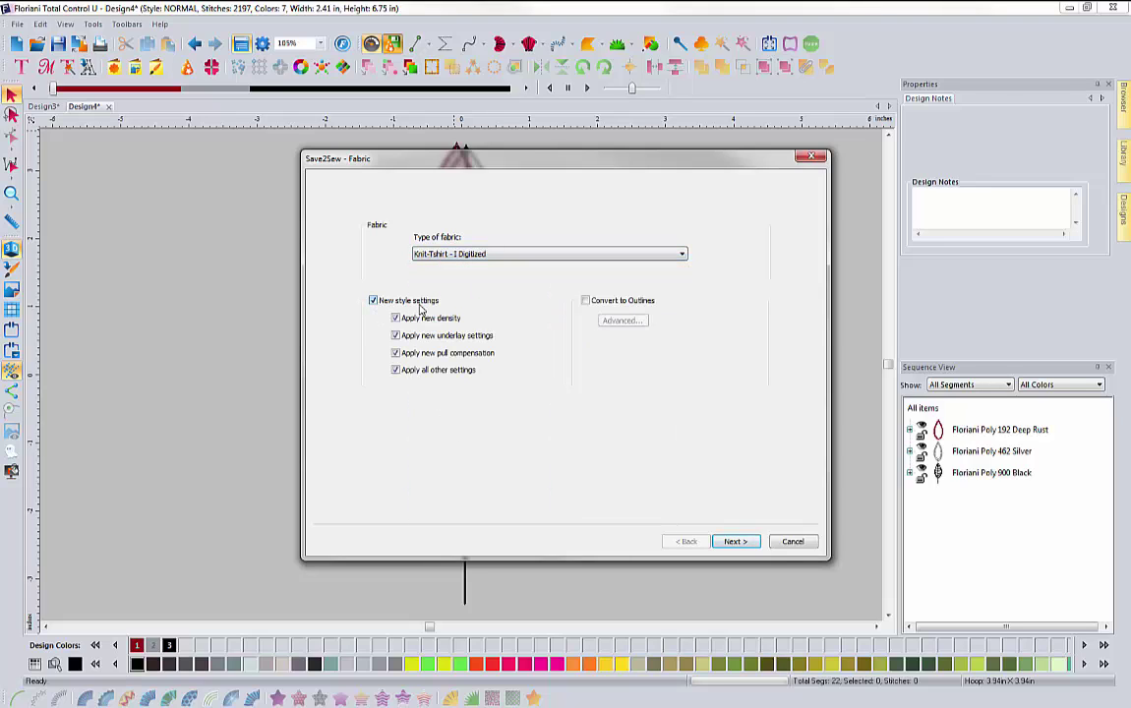
click(736, 542)
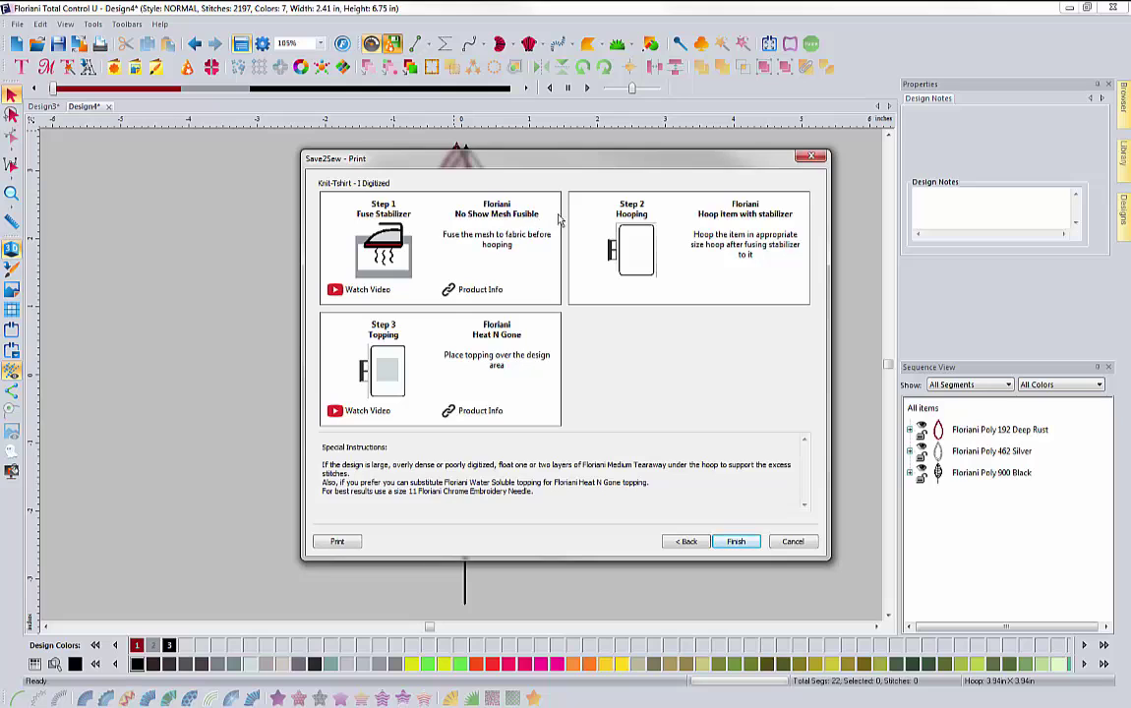
Back on the fabric page, uncheck density, pull compensation, other settings, underlay and New style settings
drag(596, 162, 573, 133)
click(664, 512)
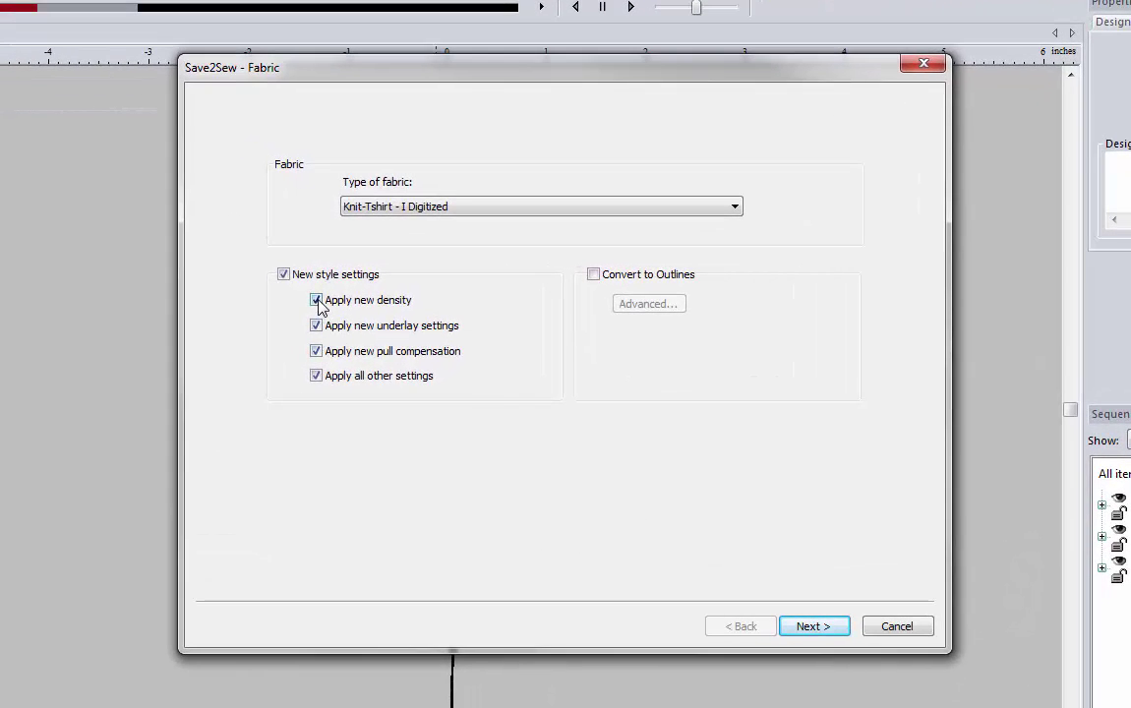
click(315, 300)
click(316, 351)
click(314, 378)
click(316, 326)
click(283, 274)
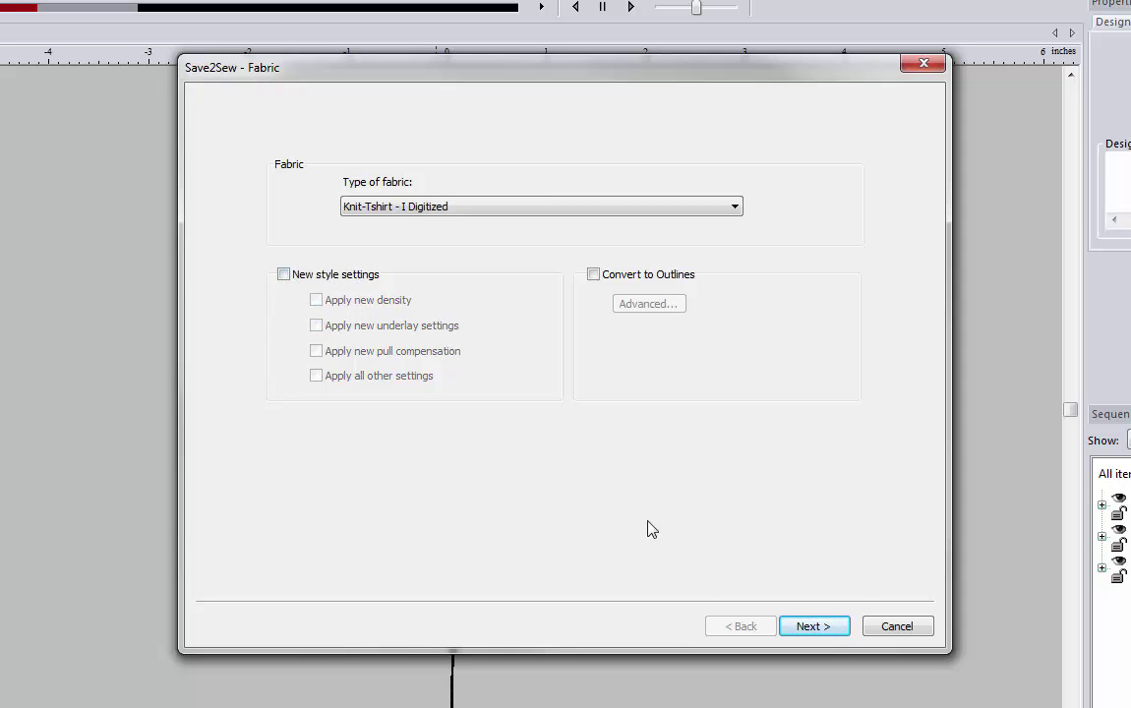
click(819, 629)
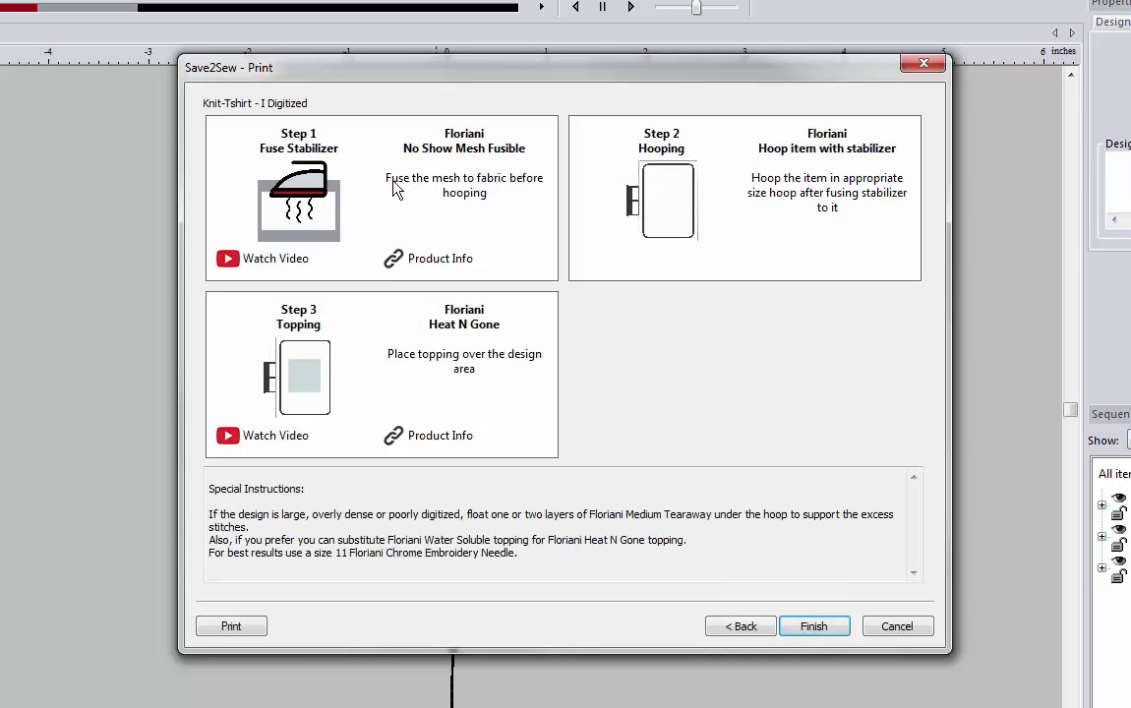